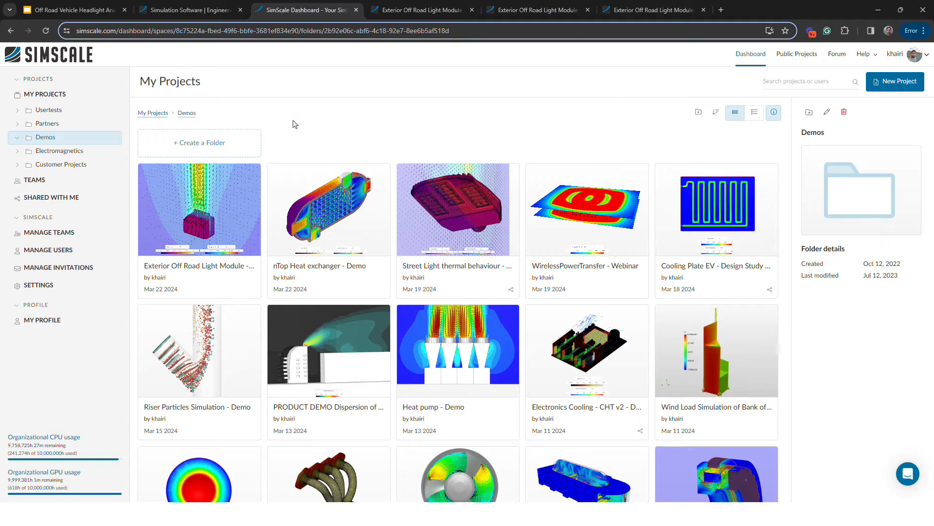
Step: Open the results of the Exterior Off Road Light Module demo project and collapse the 9 Fins Heatsink simulation tree
left_click(233, 200)
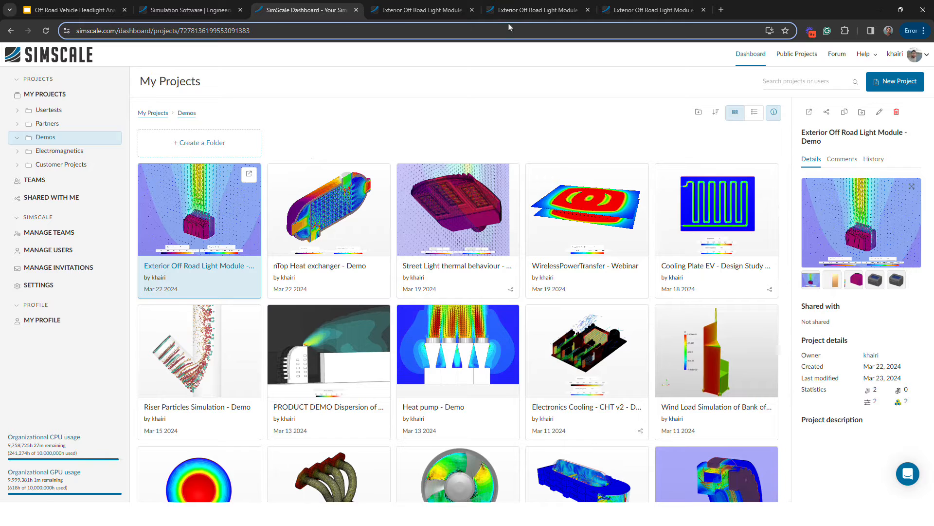
left_click(538, 10)
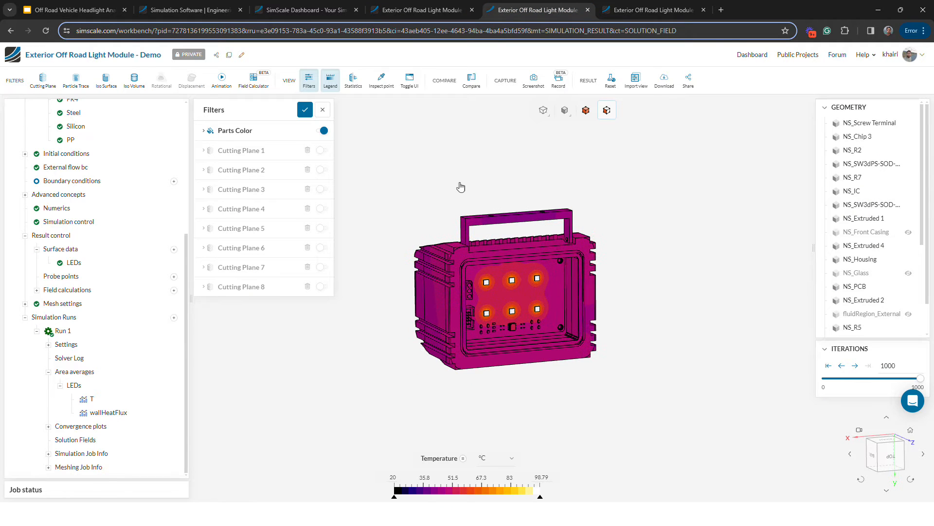
scroll(163, 231, "up", 5)
left_click(14, 154)
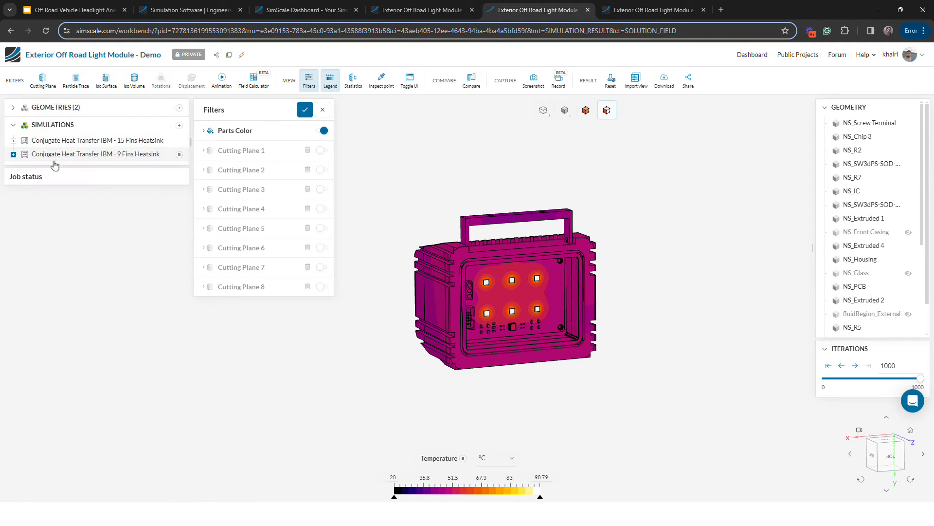
Step: Switch to volume selection and select the six LED chips on the light module's circuit board
mouse_move(447, 188)
left_mouse_down()
mouse_move(461, 209)
mouse_move(454, 193)
left_mouse_up()
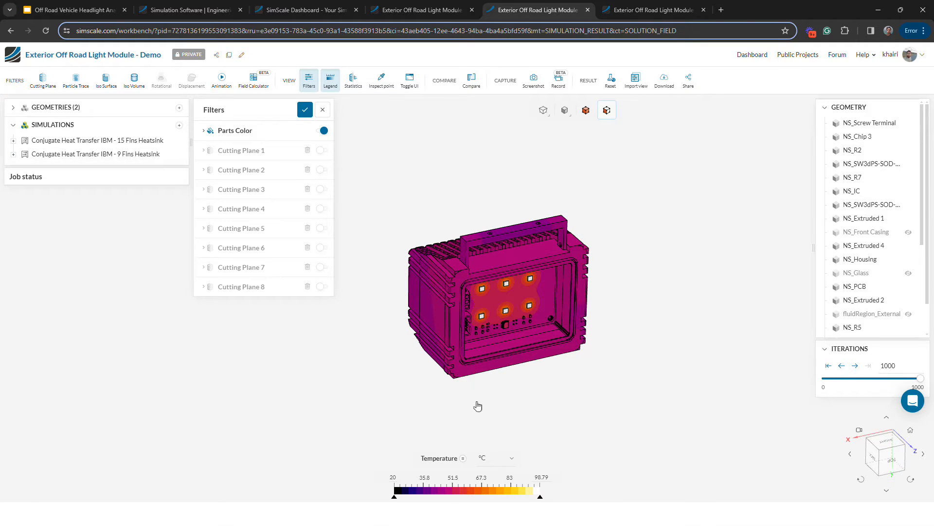
left_click_drag(479, 406, 446, 376)
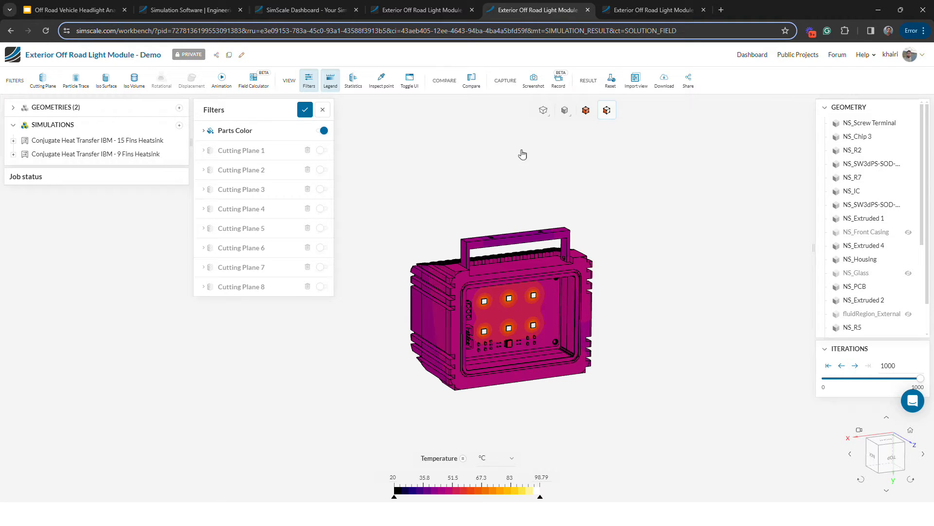
right_click_drag(497, 171, 486, 150)
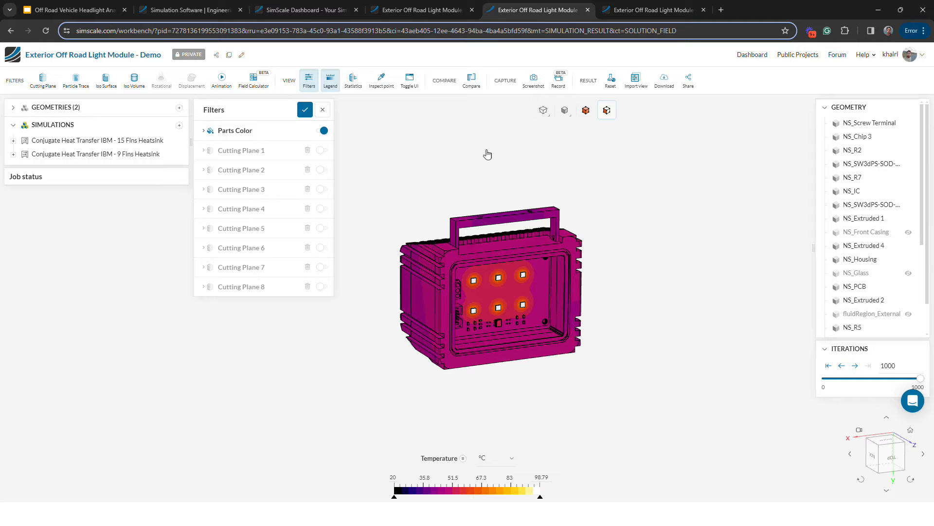
left_click_drag(465, 169, 525, 178)
left_click_drag(486, 397, 436, 396)
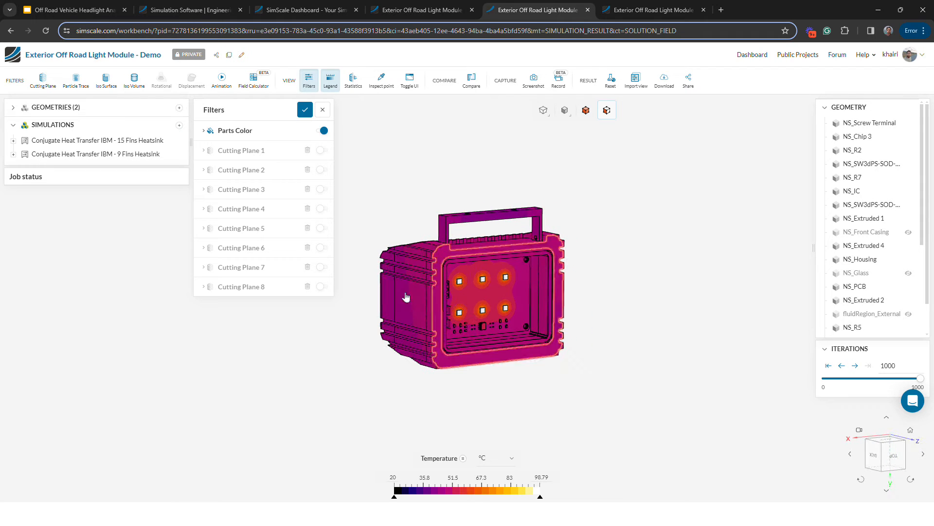
left_click_drag(607, 264, 573, 325)
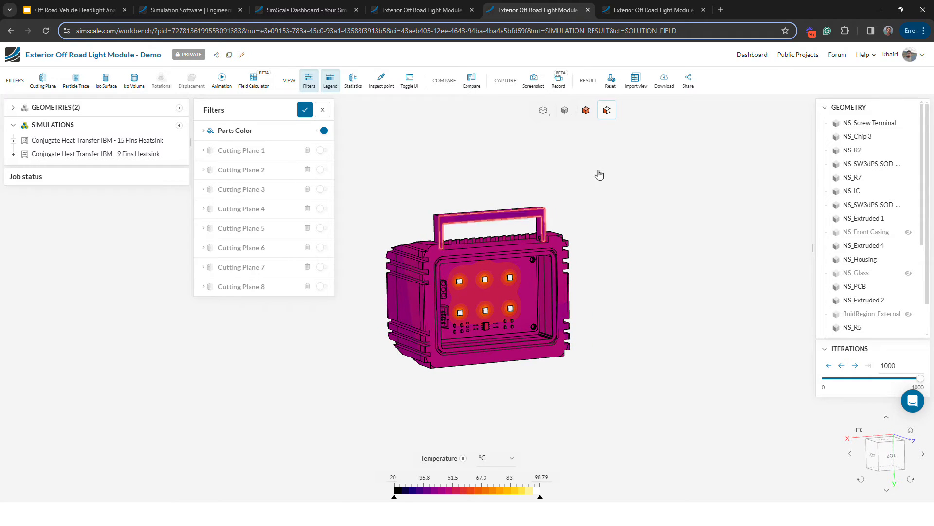
left_click(587, 110)
scroll(488, 293, "up", 1)
scroll(488, 292, "up", 2)
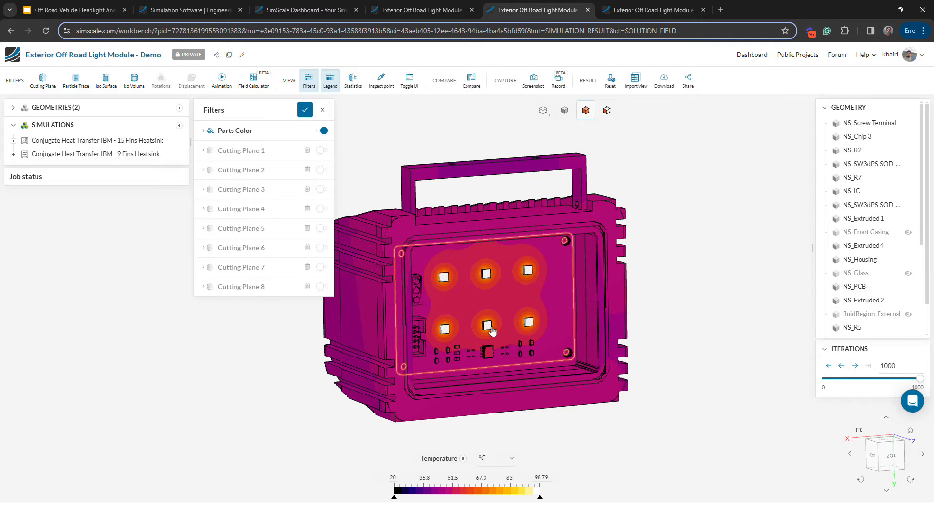
scroll(670, 317, "down", 2)
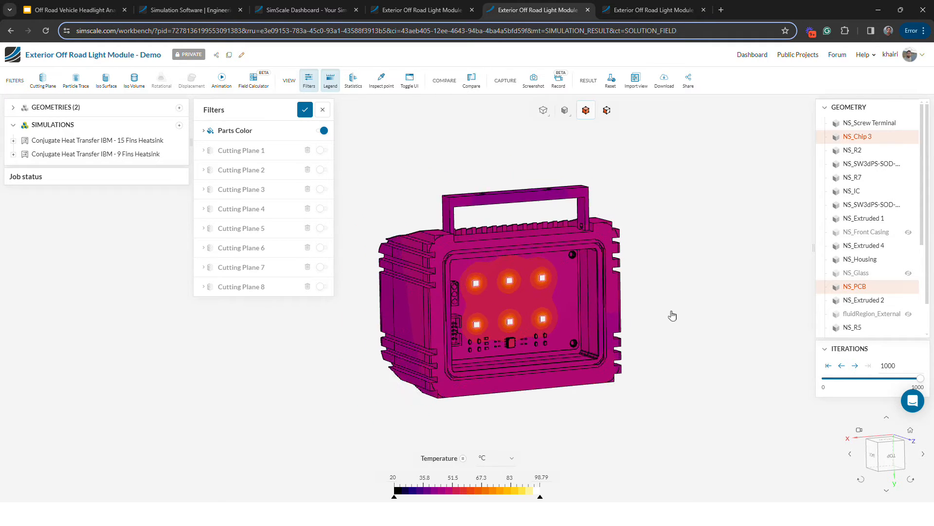
Step: Display the temperature statistics of the selected LED chips and highlight their extreme values in the model
left_click(353, 82)
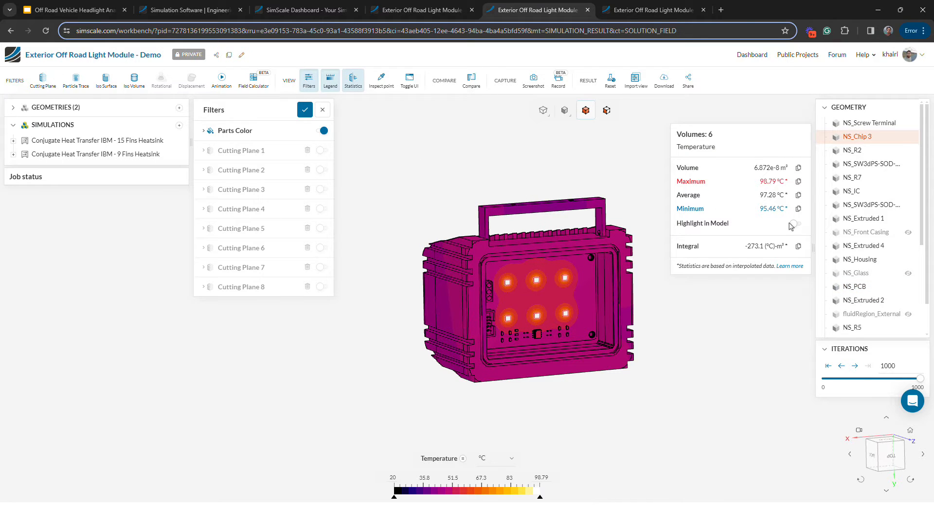
left_click(794, 224)
left_click_drag(607, 188, 616, 190)
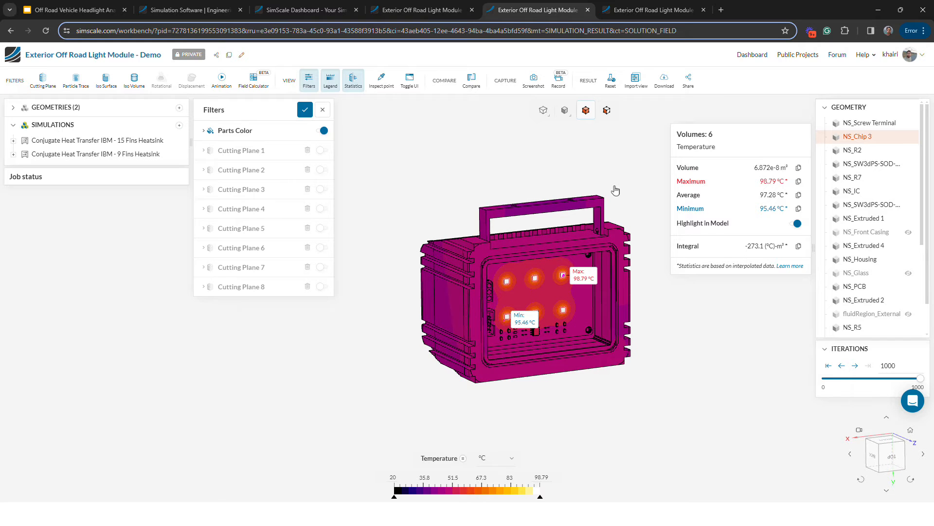
left_click_drag(467, 198, 457, 130)
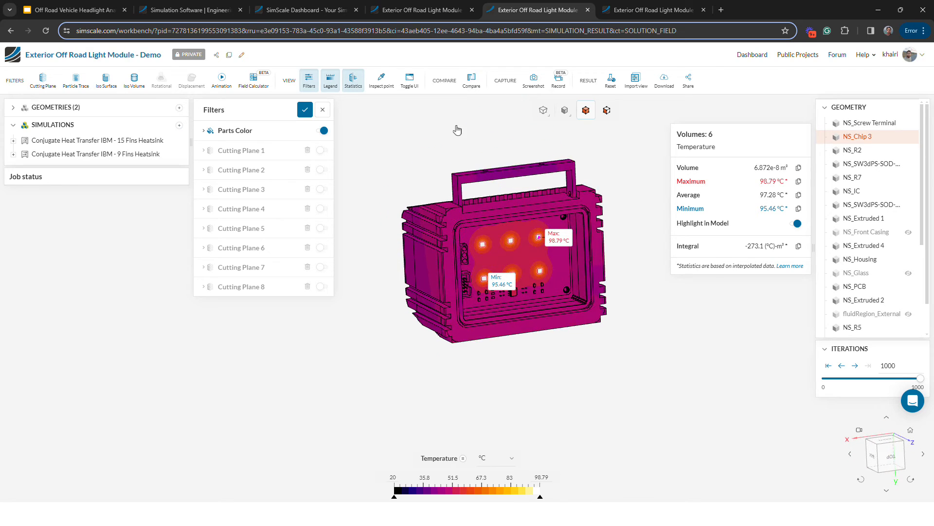
right_click_drag(535, 211, 538, 223)
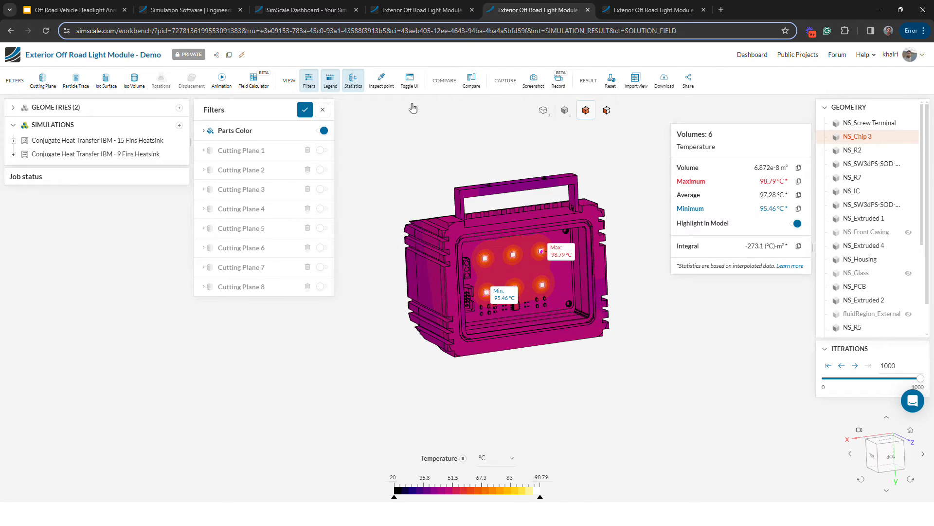
Step: Close the statistics and inspect point temperatures on the finned side of the light module's housing
left_click(354, 80)
left_click(382, 81)
left_click_drag(536, 234, 487, 241)
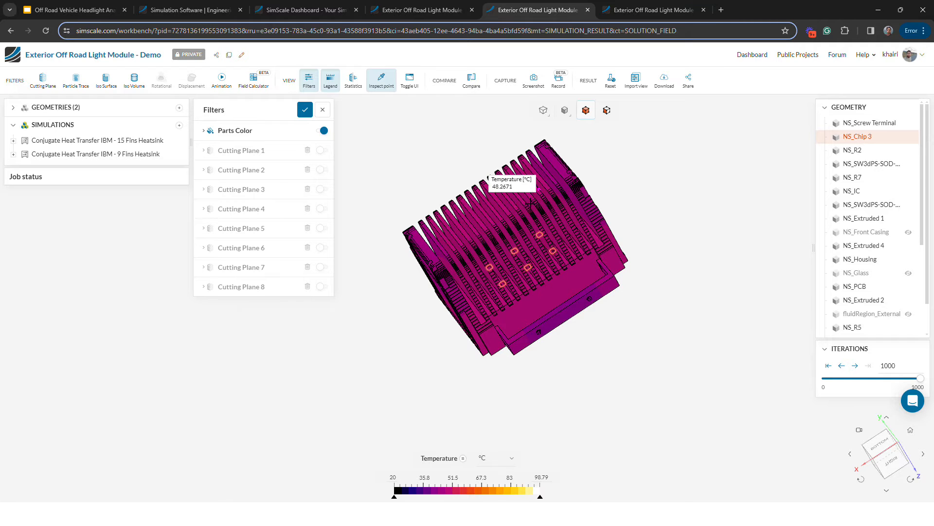
left_click_drag(517, 263, 476, 148)
left_click_drag(553, 282, 449, 177)
right_click_drag(514, 298, 496, 264)
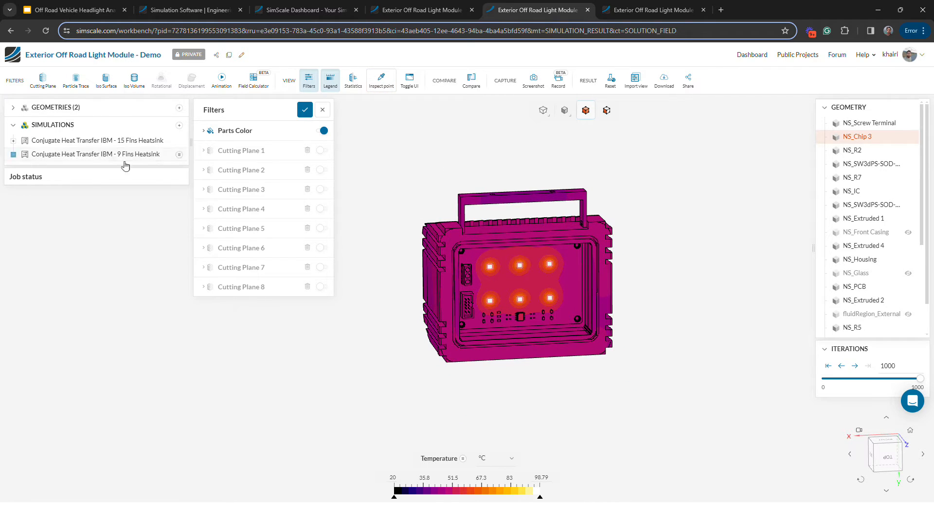
Step: Examine the LEDs area average temperature plot from Run 1 of the 9 Fins Heatsink simulation, then collapse that simulation tree
left_click(14, 154)
scroll(63, 249, "down", 3)
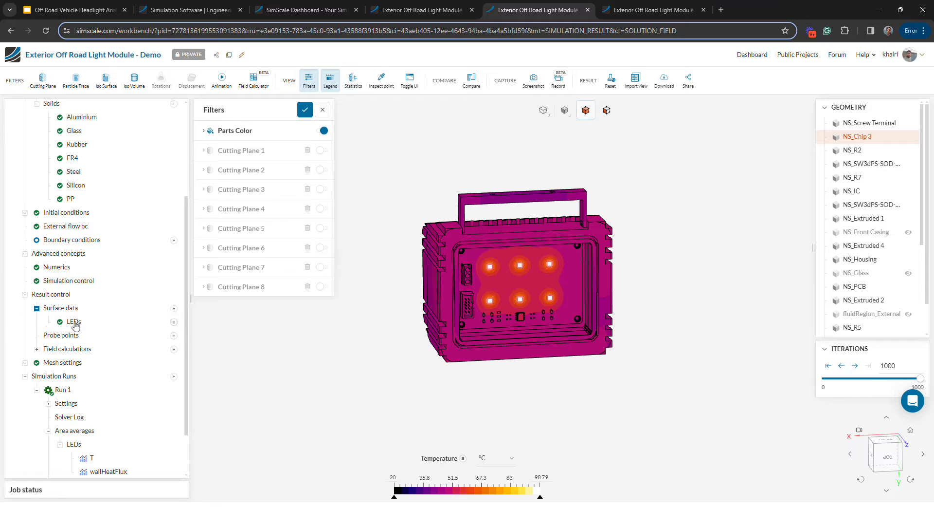
scroll(82, 325, "down", 1)
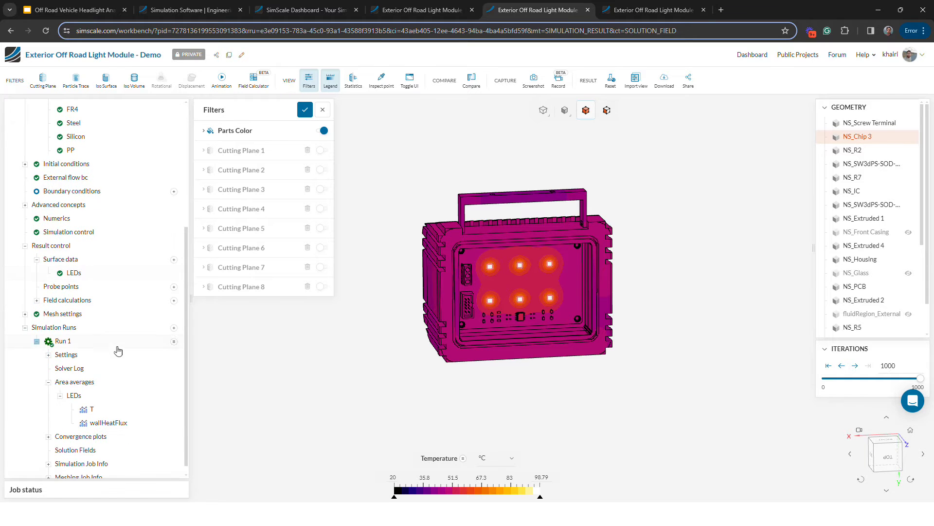
left_click(109, 410)
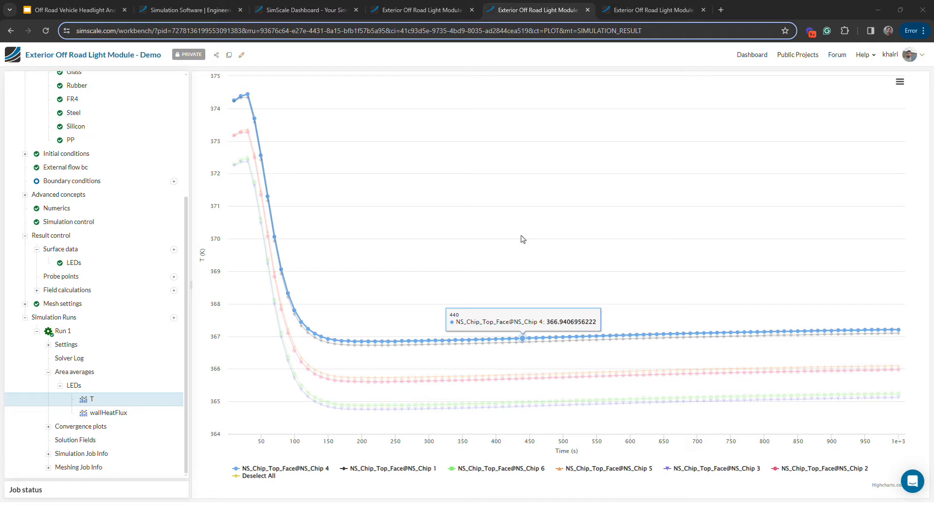
scroll(137, 261, "up", 4)
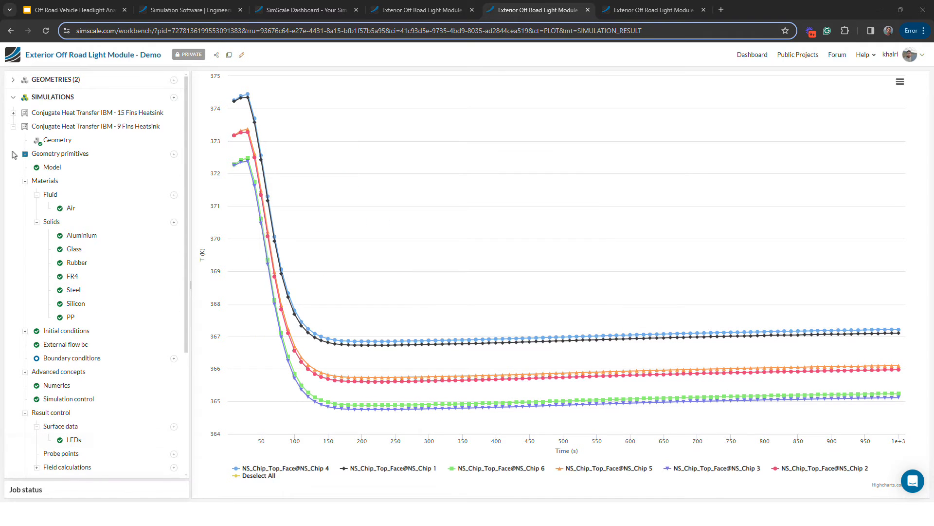
left_click(13, 126)
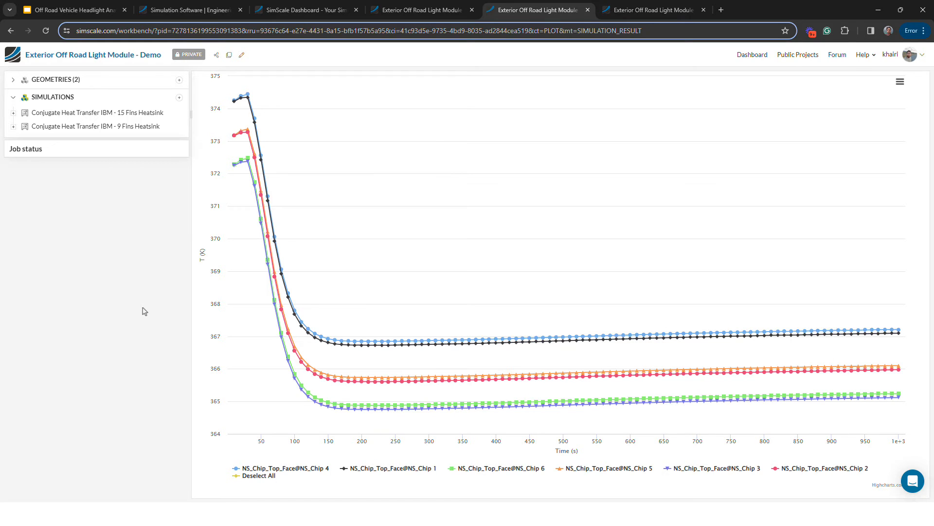
Step: Switch to the side-by-side comparison and examine the temperatures of the 15 Fins and 9 Fins heatsinks
left_click(621, 14)
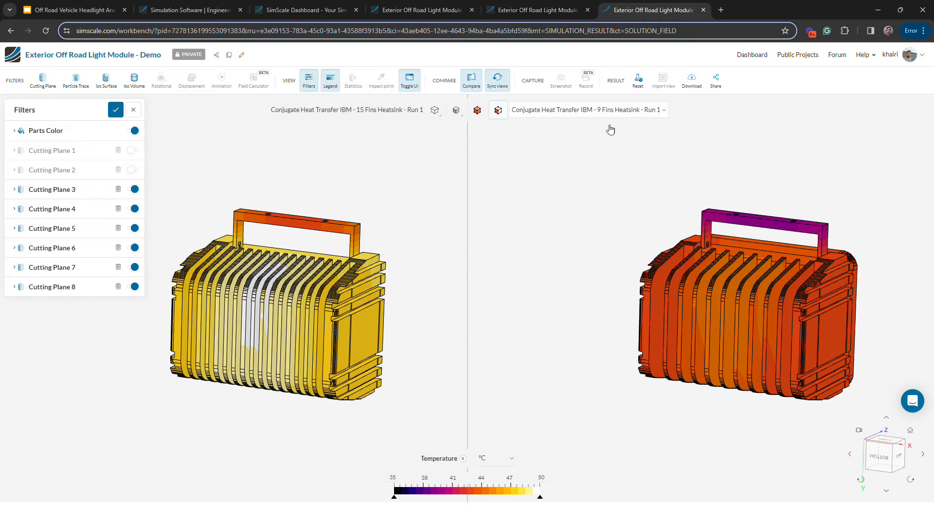
mouse_move(389, 269)
left_mouse_down()
mouse_move(416, 248)
mouse_move(417, 265)
mouse_move(371, 284)
mouse_move(400, 280)
left_mouse_up()
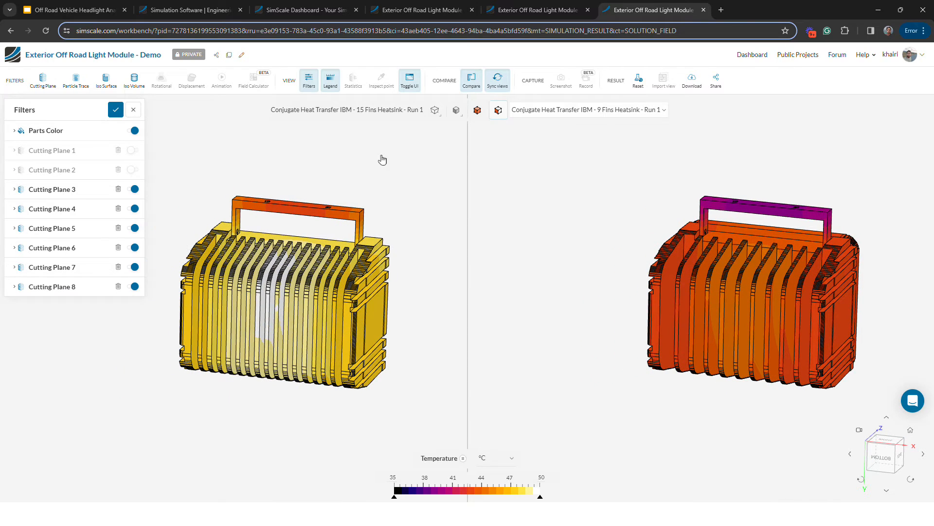
left_click_drag(322, 304, 317, 292)
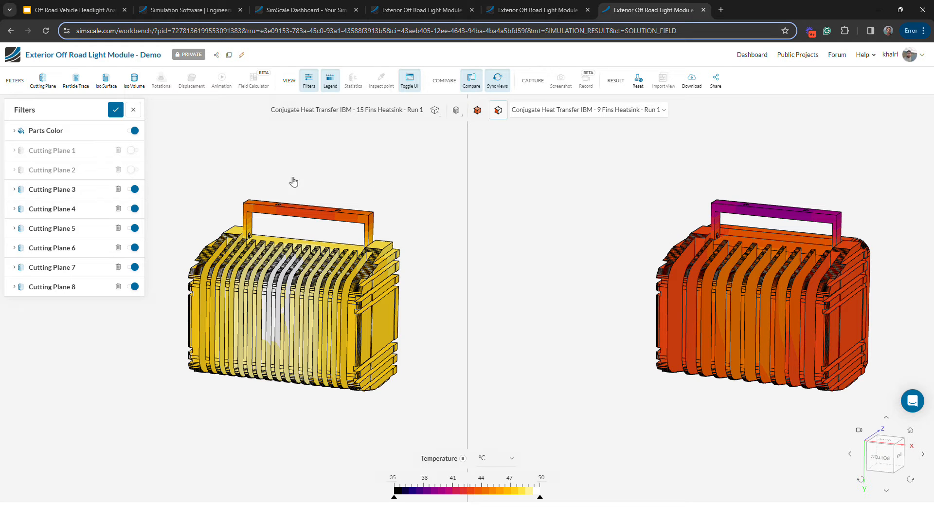
Step: Enable Cutting Plane 1 with Clip model turned on in the heatsink comparison, and hide the filter settings
left_click(133, 150)
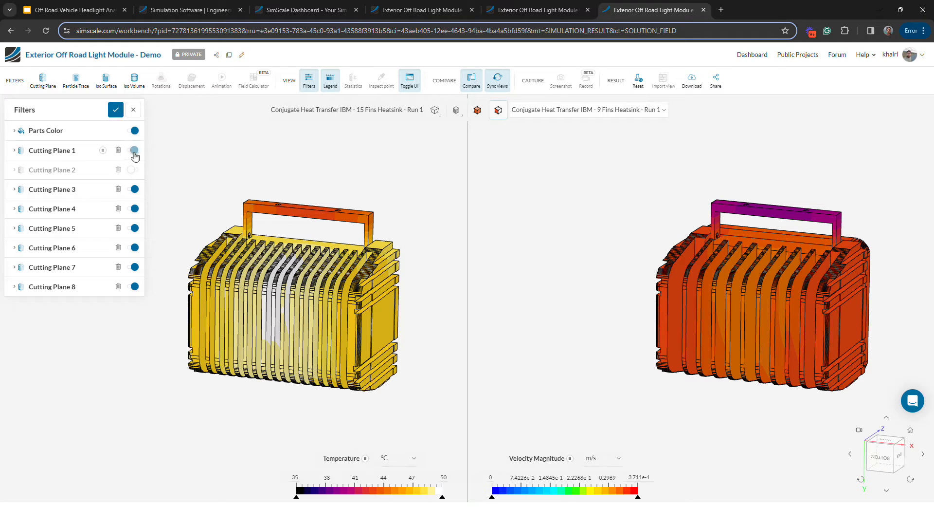
left_click(79, 151)
left_click(132, 280)
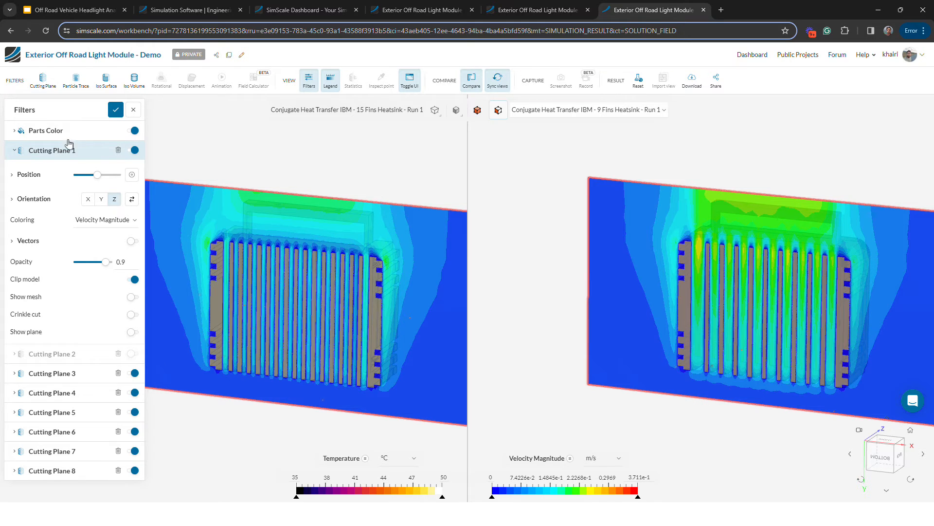
left_click(48, 151)
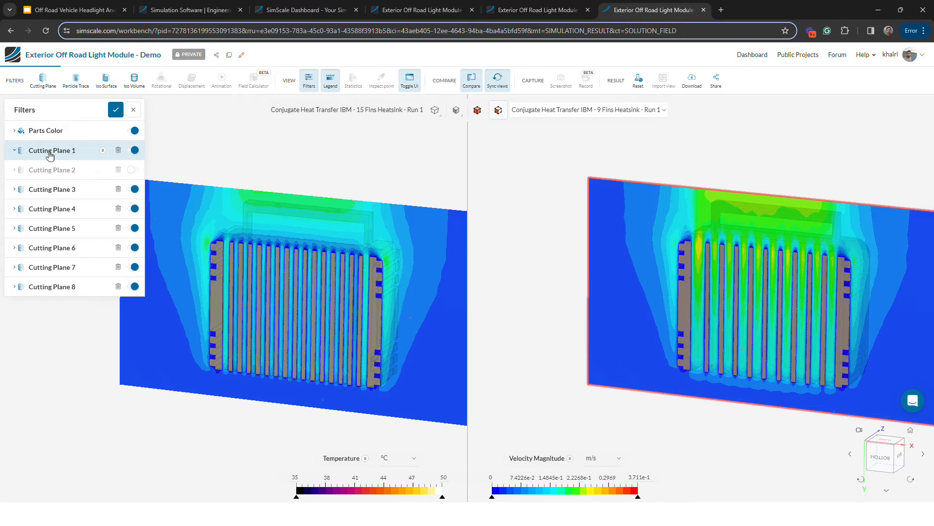
left_click(309, 84)
Step: Align the compared models to the bottom view and examine the velocity magnitude between the heatsink fins
left_click(882, 464)
scroll(707, 344, "up", 5)
scroll(707, 345, "up", 10)
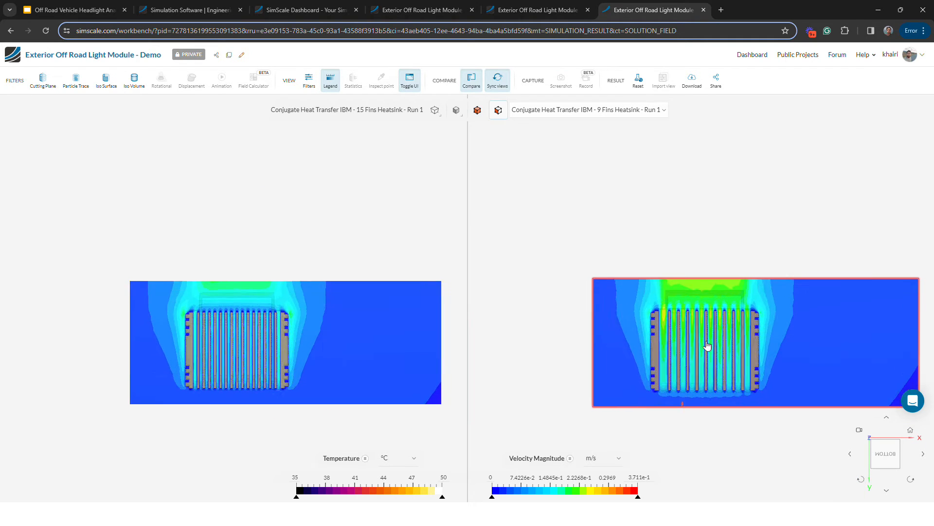
scroll(707, 345, "up", 1)
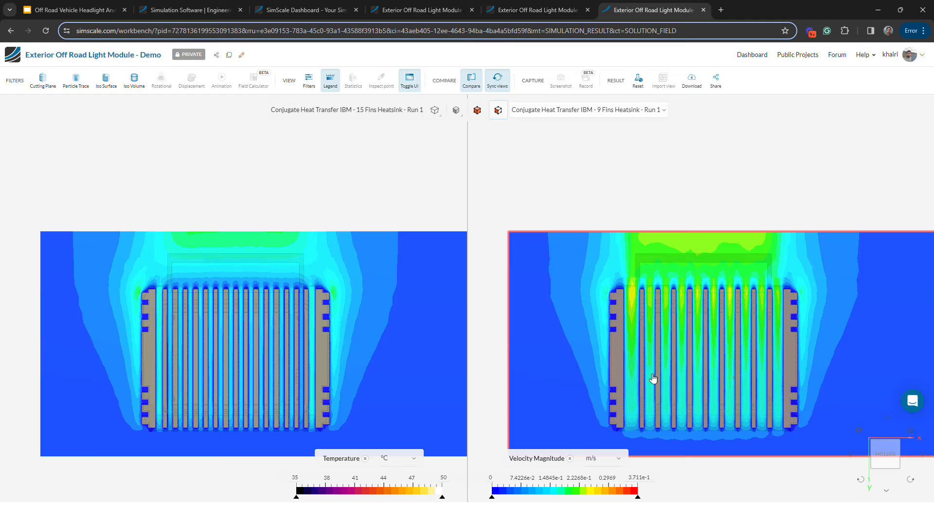
right_click_drag(246, 319, 238, 293)
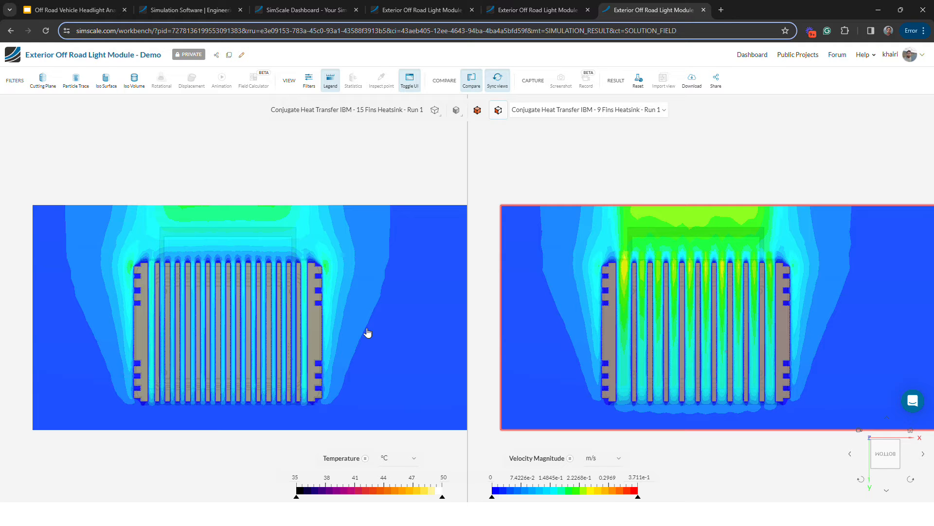
mouse_move(235, 305)
left_mouse_down()
mouse_move(223, 313)
mouse_move(234, 314)
left_mouse_up()
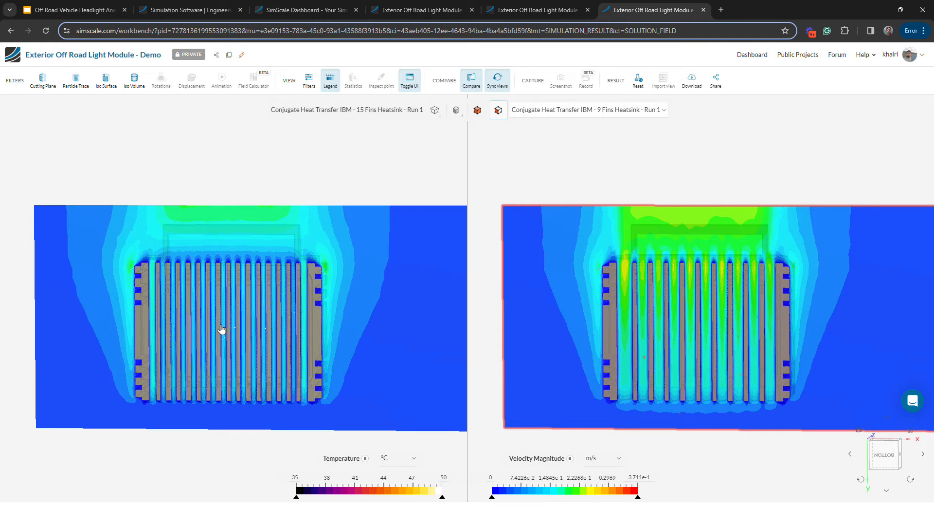
right_click_drag(287, 339, 280, 320)
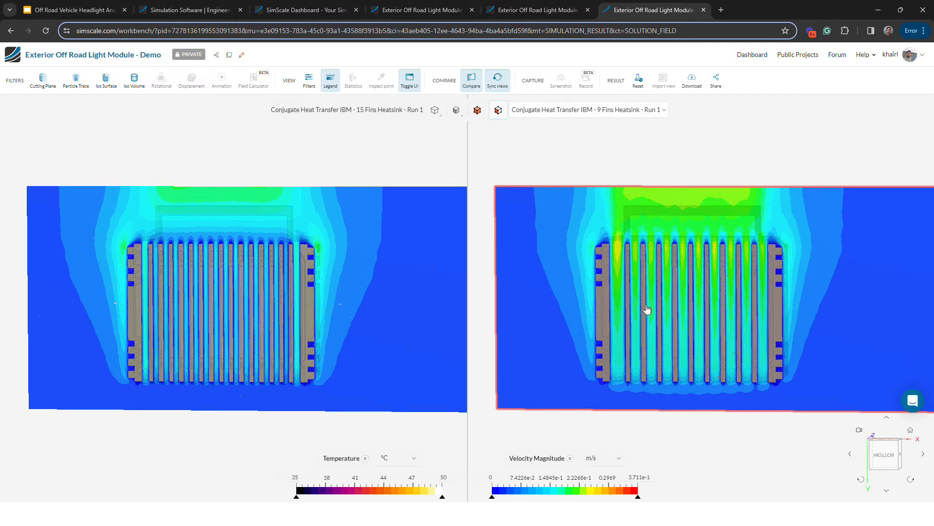
Step: Import the Parasolid geometries LED_Spotlight_9_Fins_FVE.x_t and LED_Spotlight_15_Fins_FVE.x_t into the light module project
left_click(422, 10)
left_click_drag(355, 174, 214, 96)
left_click(184, 80)
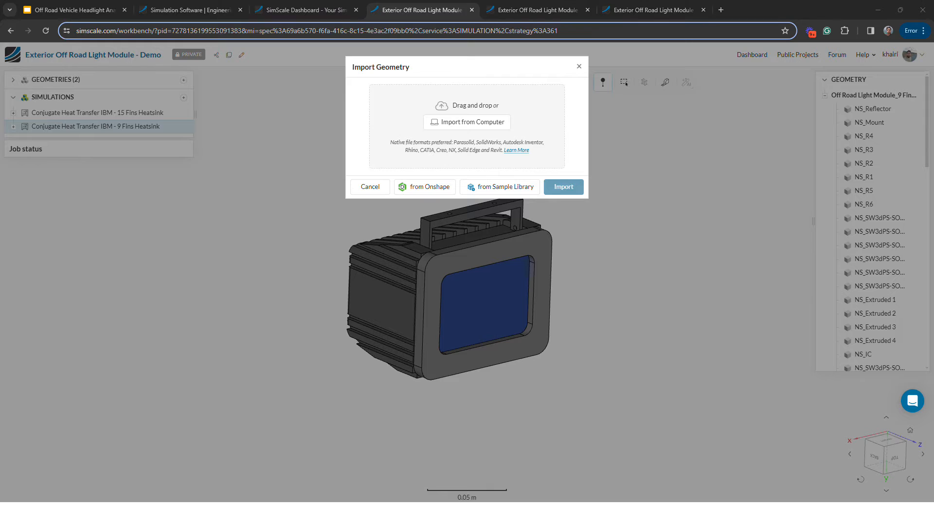
left_click_drag(719, 146, 480, 130)
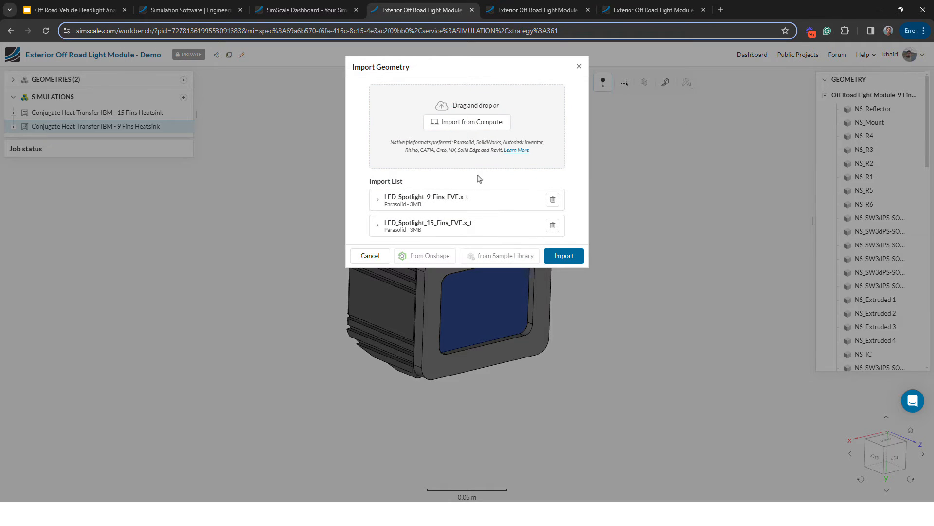
left_click(567, 259)
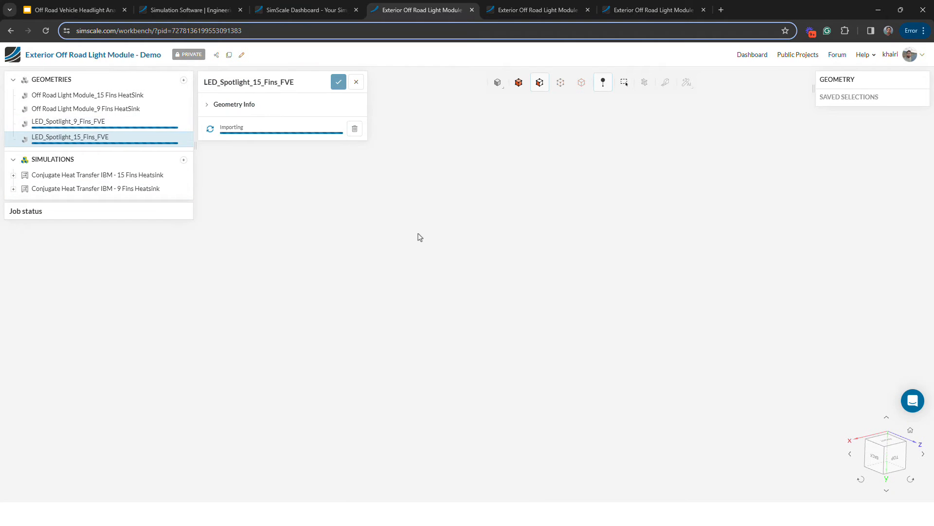
Step: Create a Conjugate Heat Transfer (IBM) simulation from the Off Road Light Module_15 Fins HeatSink geometry
left_click(162, 96)
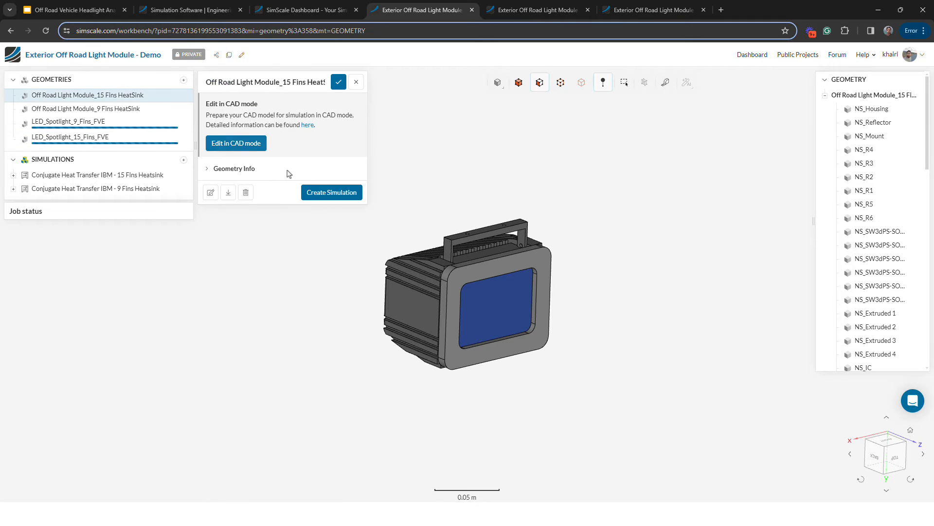
left_click(336, 198)
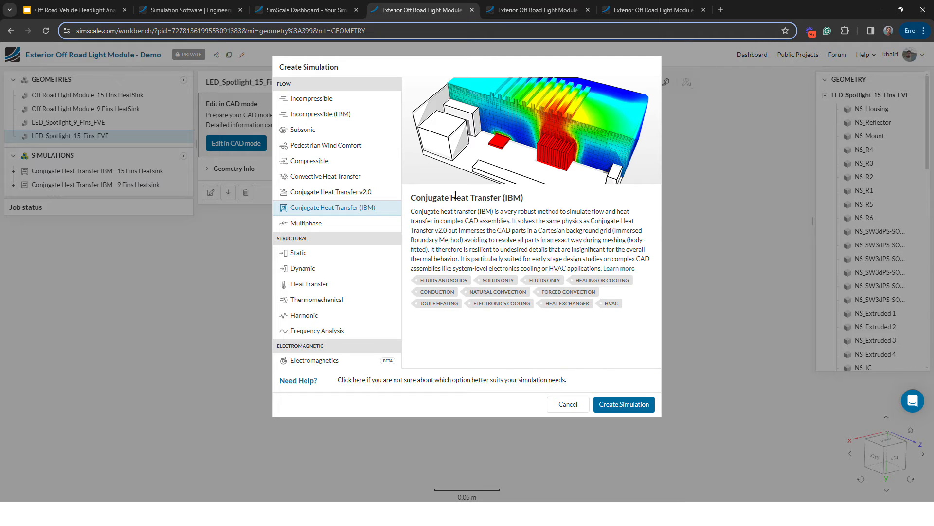
left_click_drag(413, 204, 530, 202)
left_click(530, 202)
left_click(647, 406)
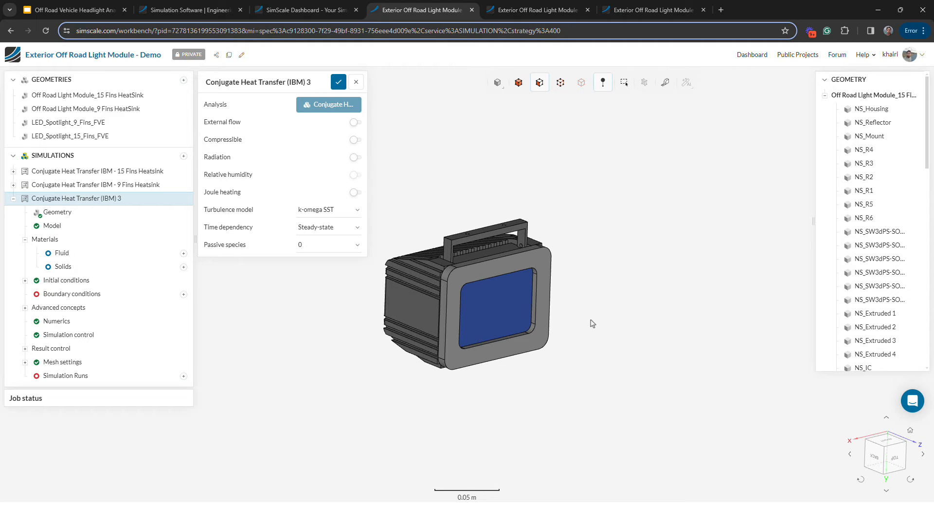
Step: Enable external flow and radiation for the new simulation, and set the model's gravity in y to 9.81 m/s²
left_click(355, 123)
left_click(356, 157)
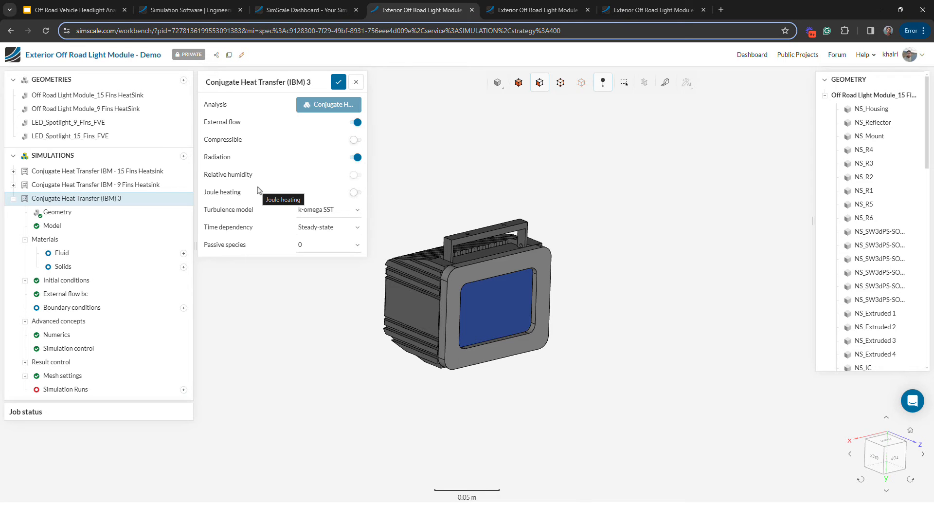
left_click(339, 82)
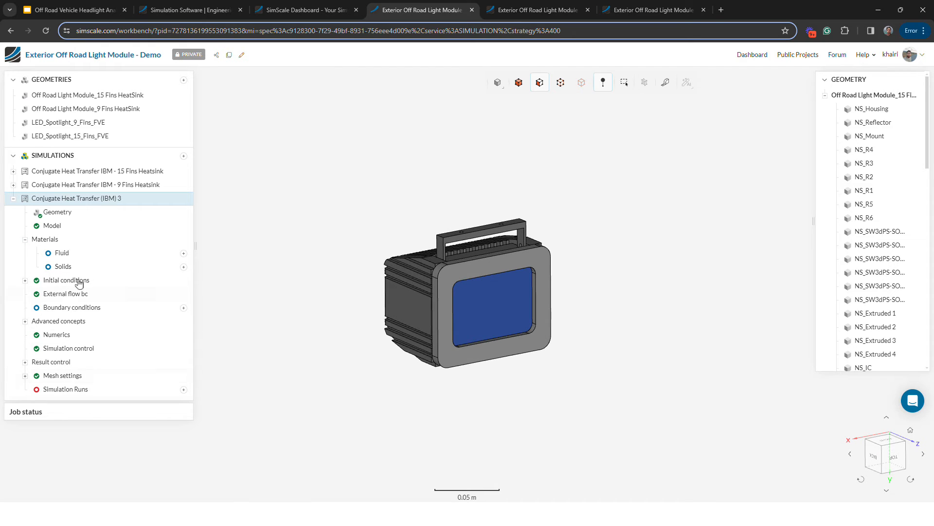
left_click(89, 232)
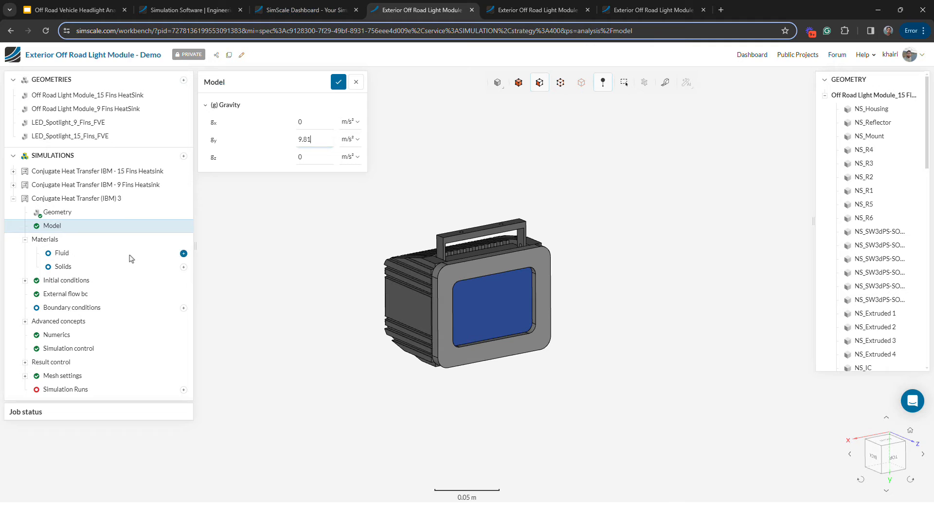
Step: Add Air as the fluid material and assign it to a new Cartesian box around the light module
left_click(183, 253)
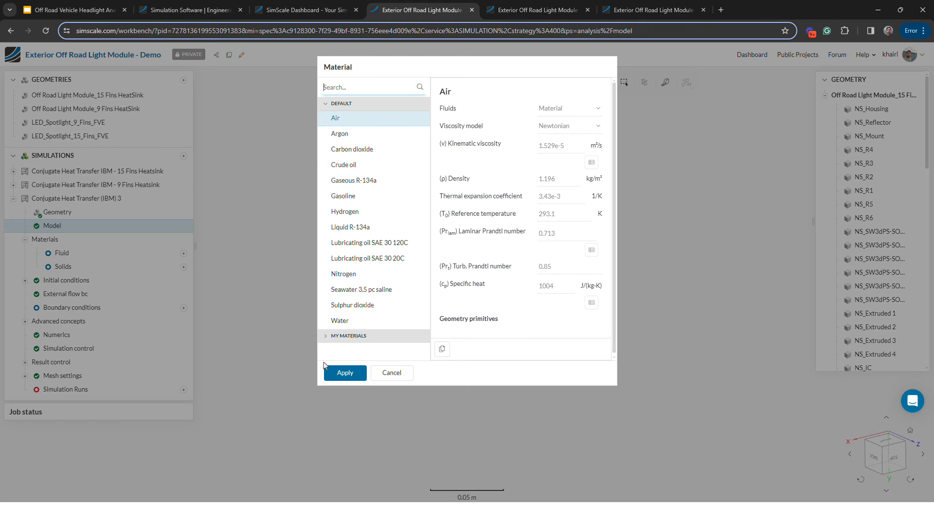
left_click(333, 373)
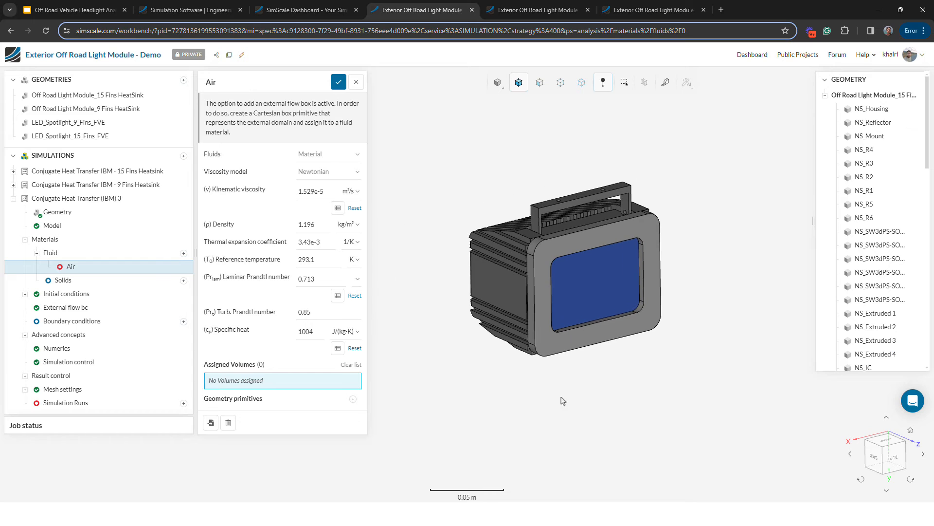
left_click(353, 398)
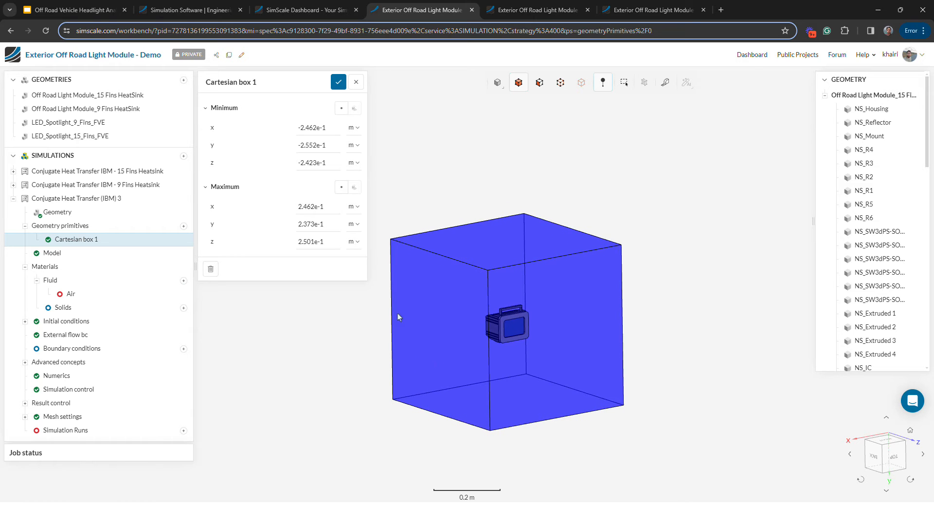
left_click(339, 83)
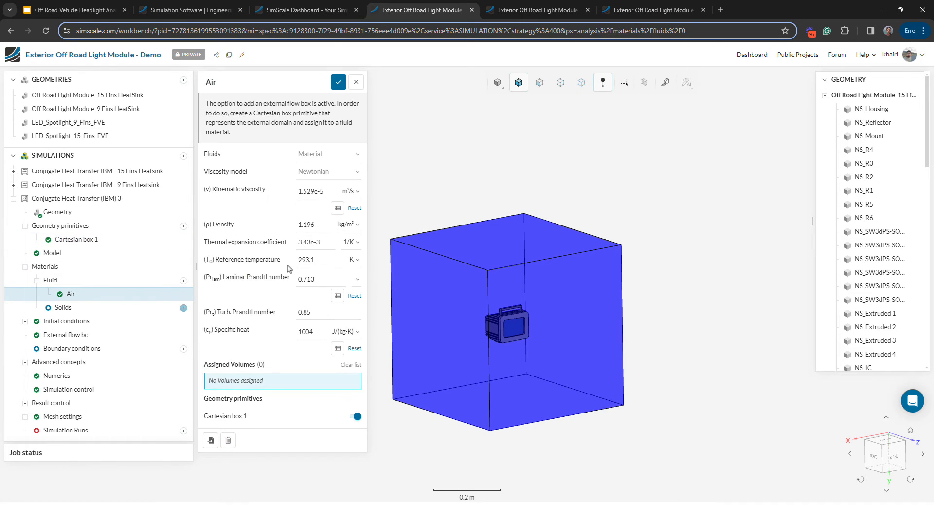
left_click(339, 83)
Step: Add Aluminium from the default material library as a solid material
left_click(184, 307)
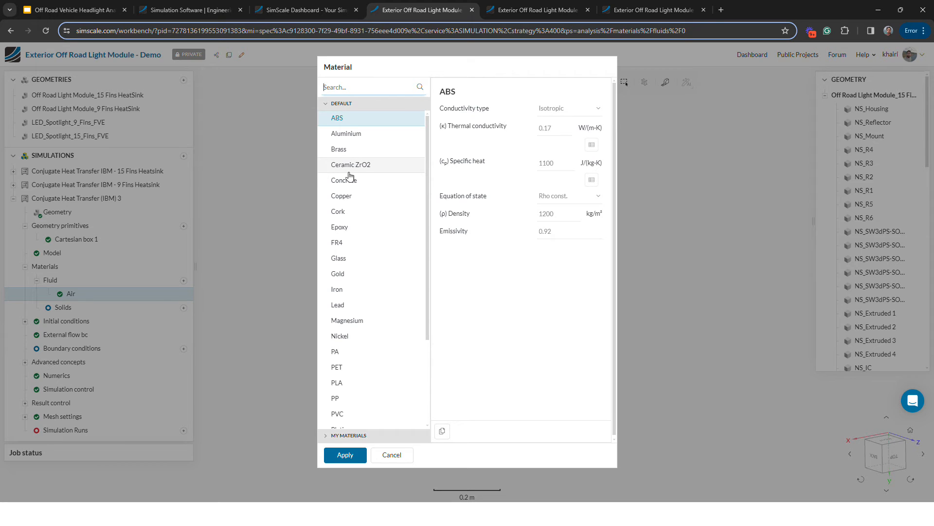
left_click(365, 436)
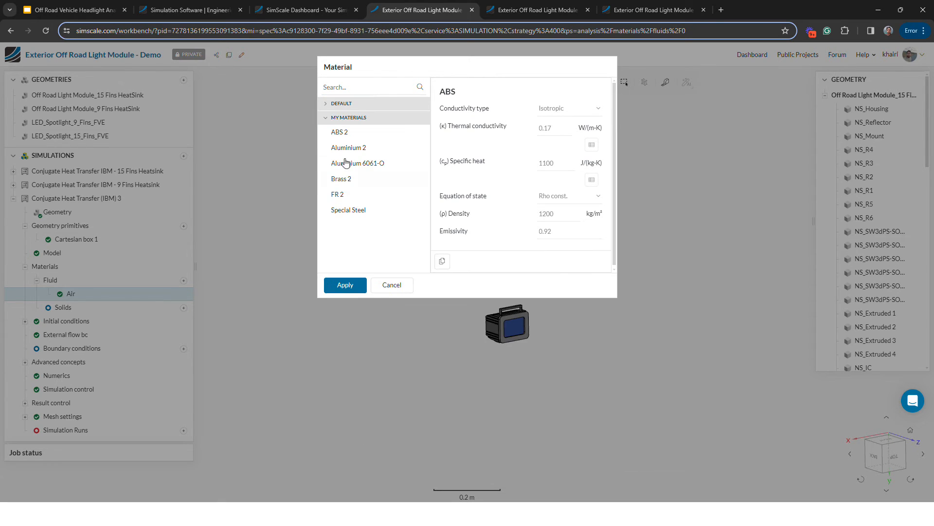
left_click(346, 119)
left_click(347, 103)
left_click(355, 135)
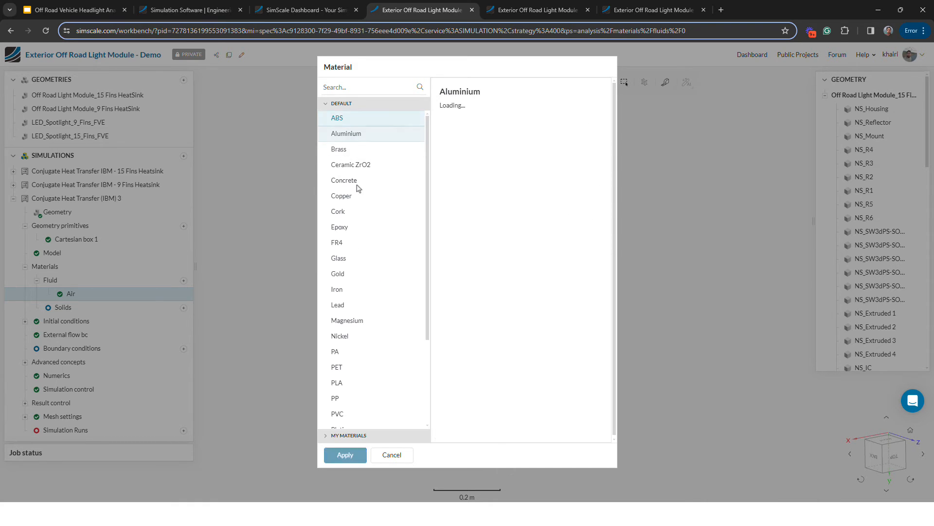
left_click(345, 454)
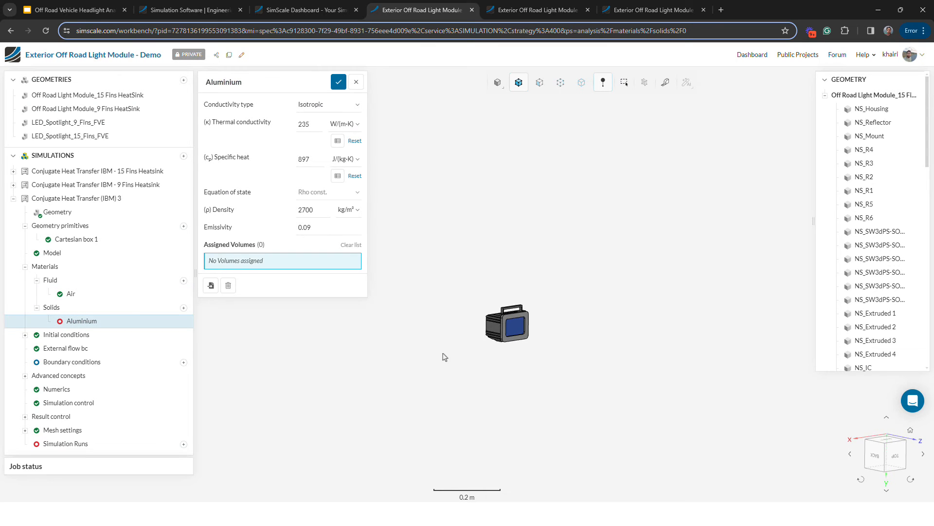
Step: Assign the NS_Housing and NS_Front Casing volumes to Aluminium, hide them in the model, and save the material
scroll(495, 337, "up", 5)
left_click(500, 313)
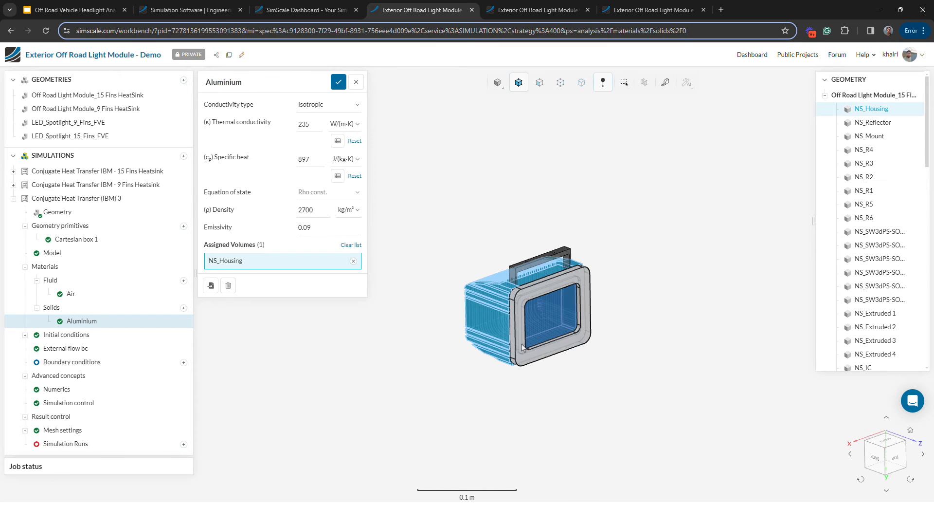
left_click(545, 357)
right_click_drag(455, 393, 441, 394)
key("h")
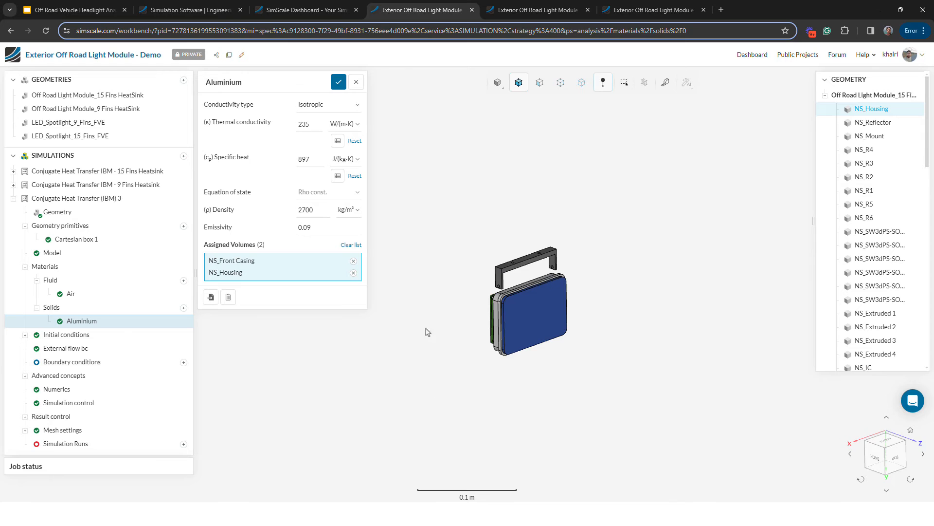
left_click(339, 81)
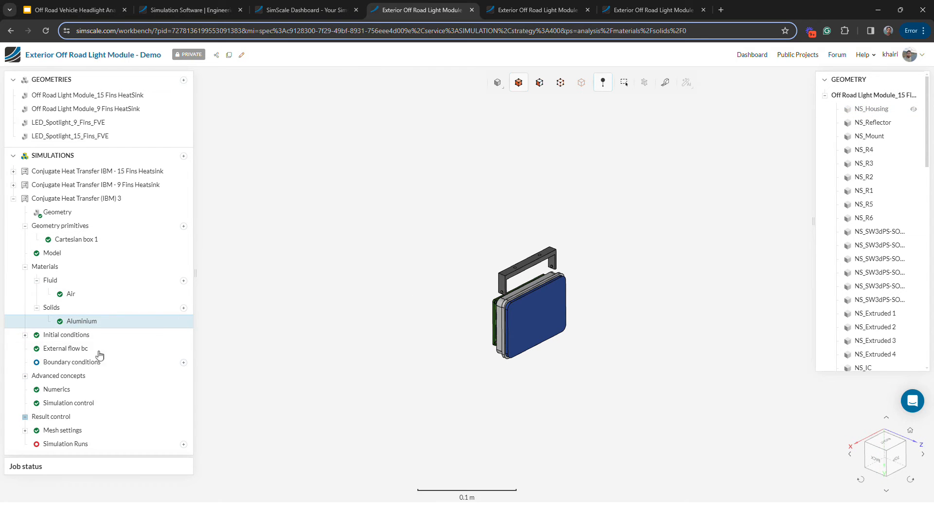
Step: Open the existing 15 Fins Heatsink simulation and examine its solid materials, including the volumes assigned to Silicon and PP
left_click(13, 198)
left_click(117, 171)
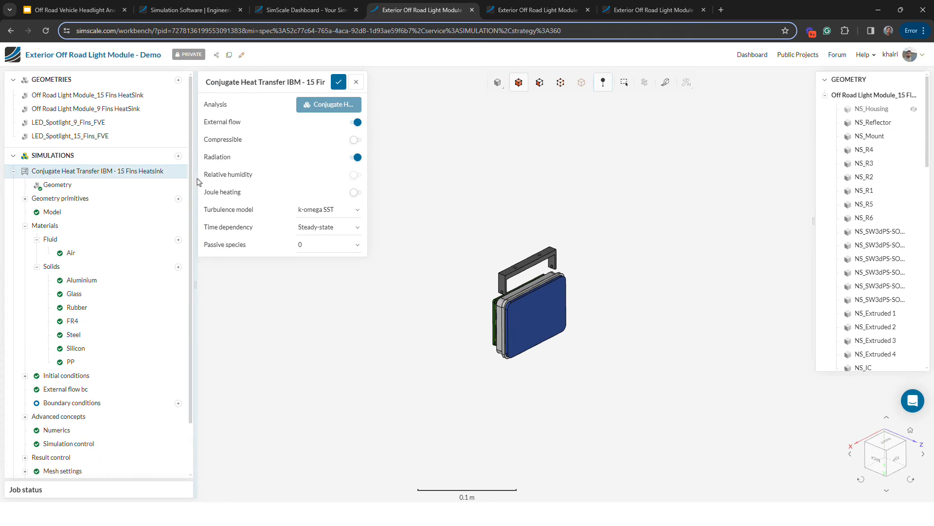
left_click(338, 82)
scroll(125, 257, "down", 2)
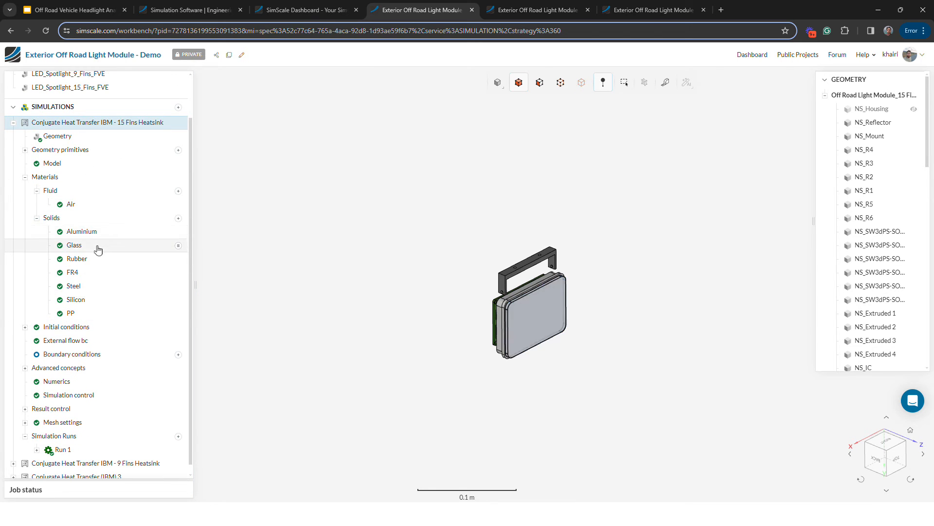
left_click_drag(378, 307, 344, 320)
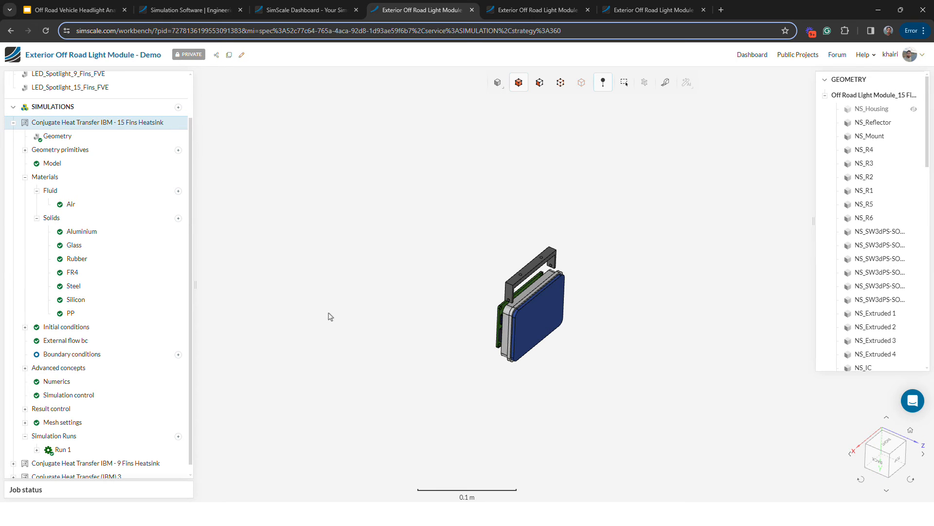
left_click(96, 308)
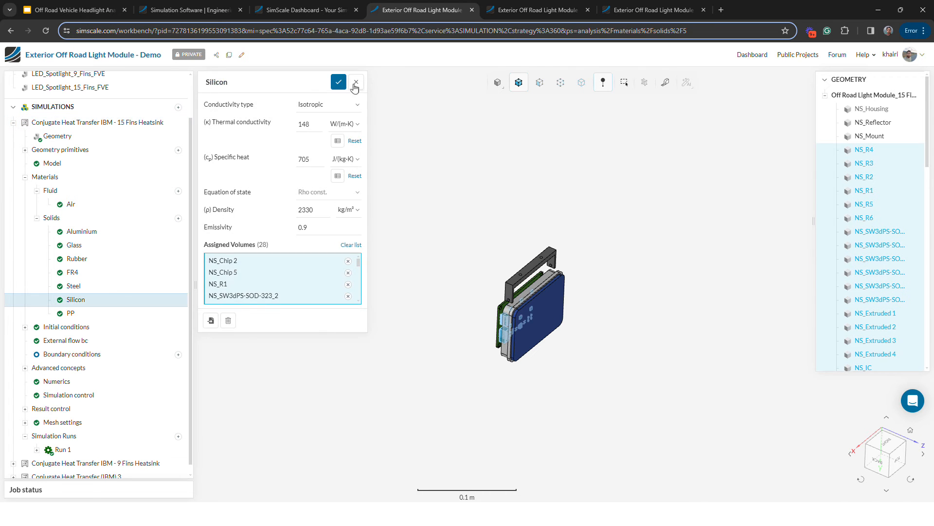
left_click(357, 86)
left_click(122, 315)
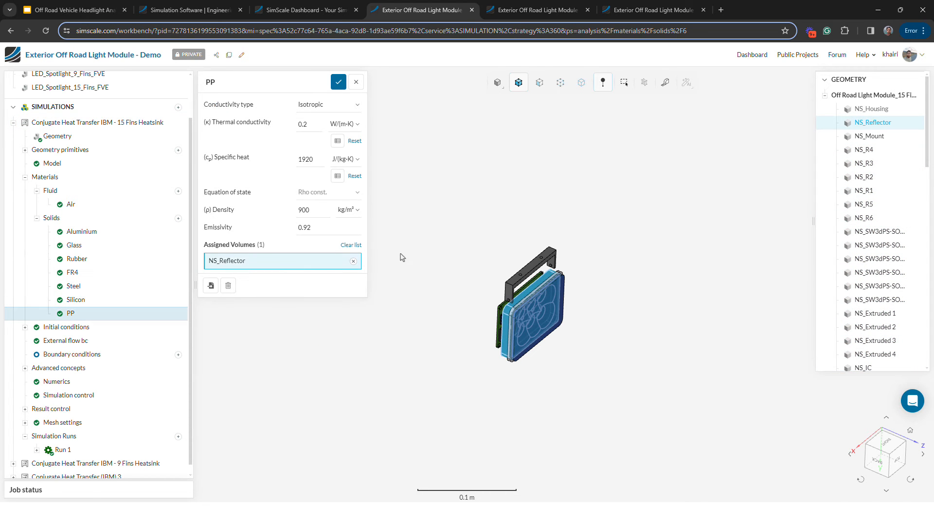
left_click(356, 82)
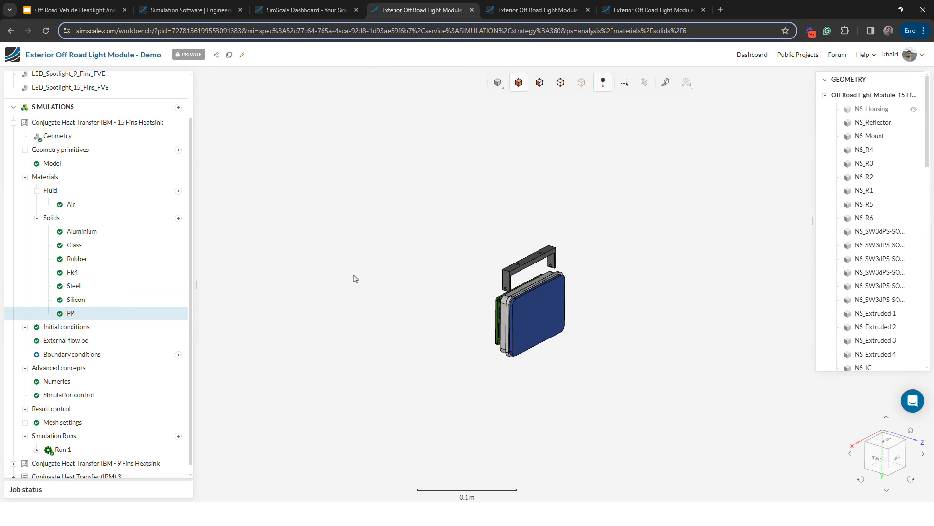
Step: Add 45 and 50 °C to the parametric ambient temperature values of the 15 Fins Heatsink simulation's external flow boundary condition
left_click(102, 341)
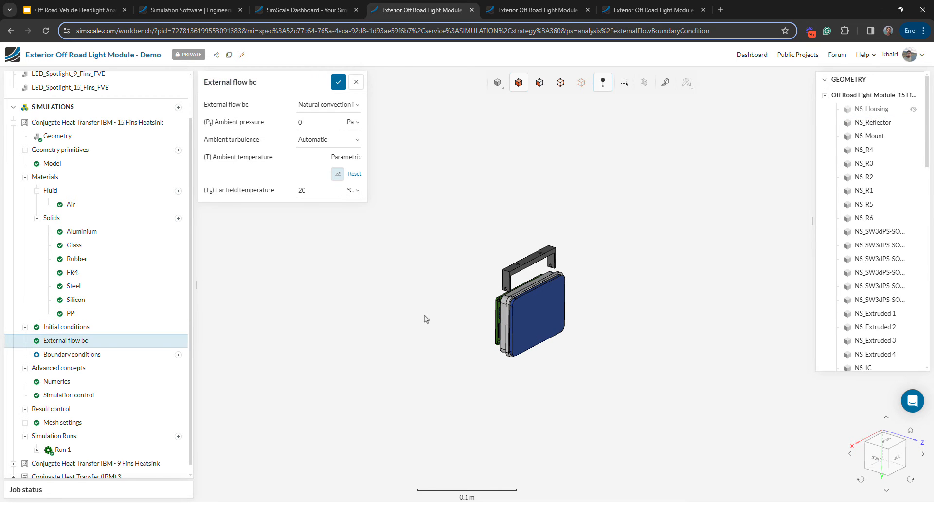
scroll(424, 318, "down", 2)
left_click(337, 174)
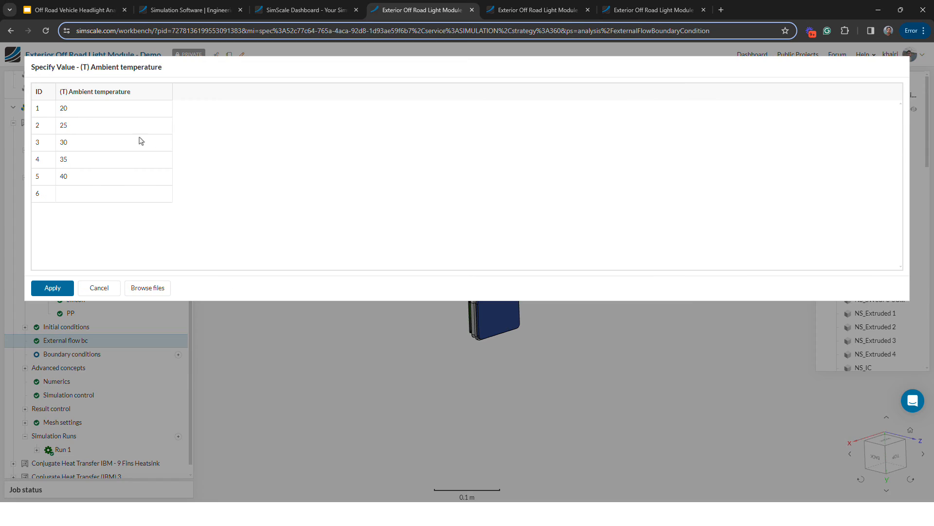
left_click(109, 108)
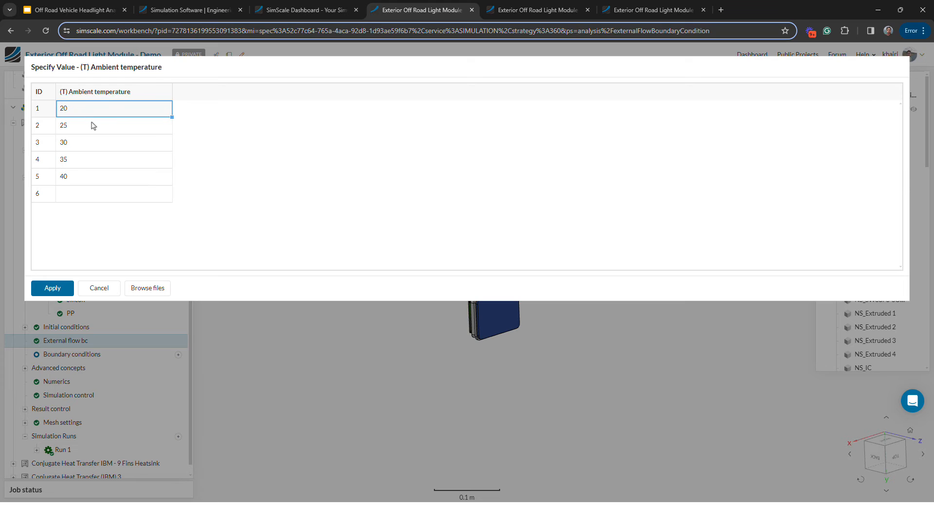
left_click(92, 194)
type("45")
key("Return")
type("50")
key("Return")
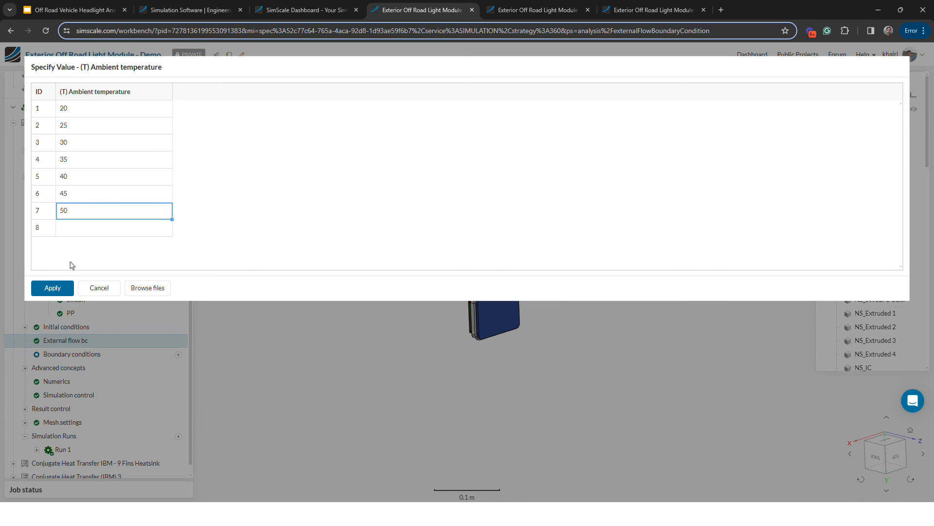
left_click(53, 287)
left_click(340, 84)
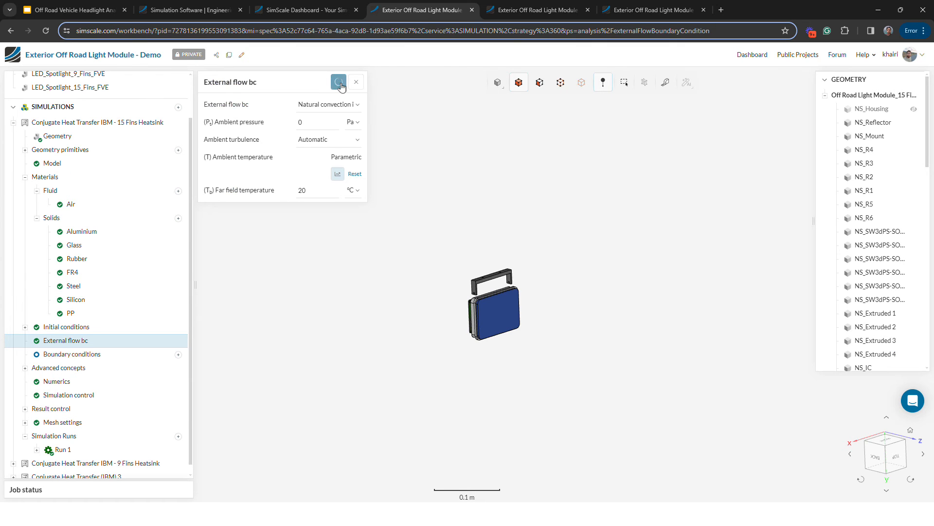
Step: Examine the LEDs - 3 Watts per chip power source and its assigned chip volumes under the advanced concepts
left_click(79, 369)
left_click(78, 422)
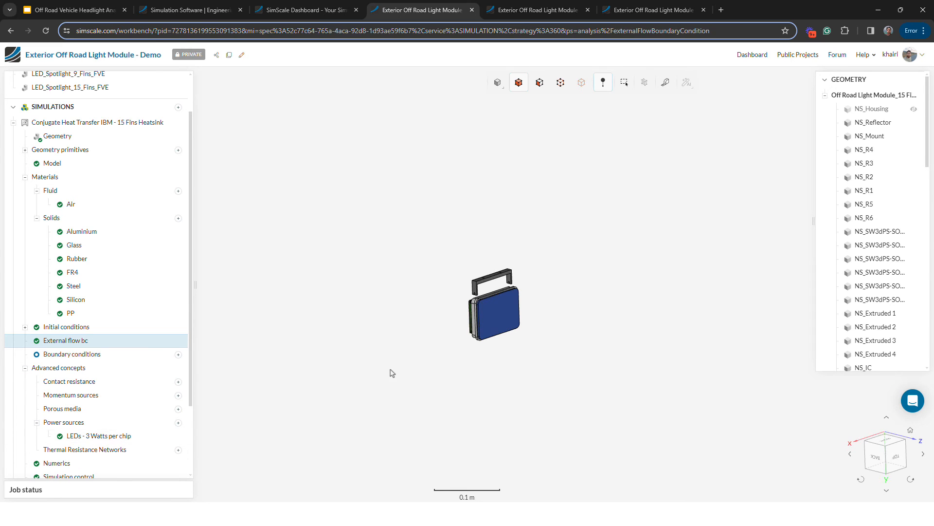
left_click(119, 436)
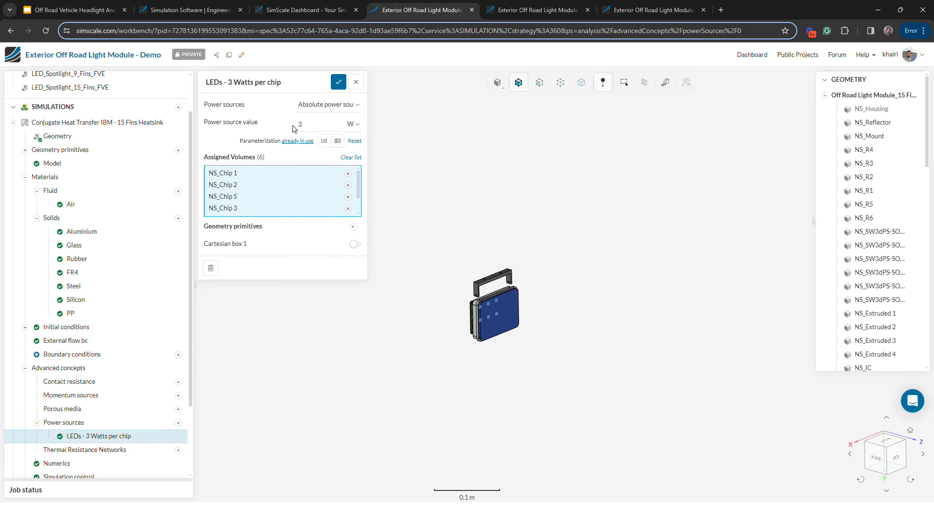
left_click(338, 81)
Step: Start the parametric ambient-temperature runs of the 15 Fins Heatsink simulation, and collapse that simulation in the project tree
scroll(73, 323, "down", 3)
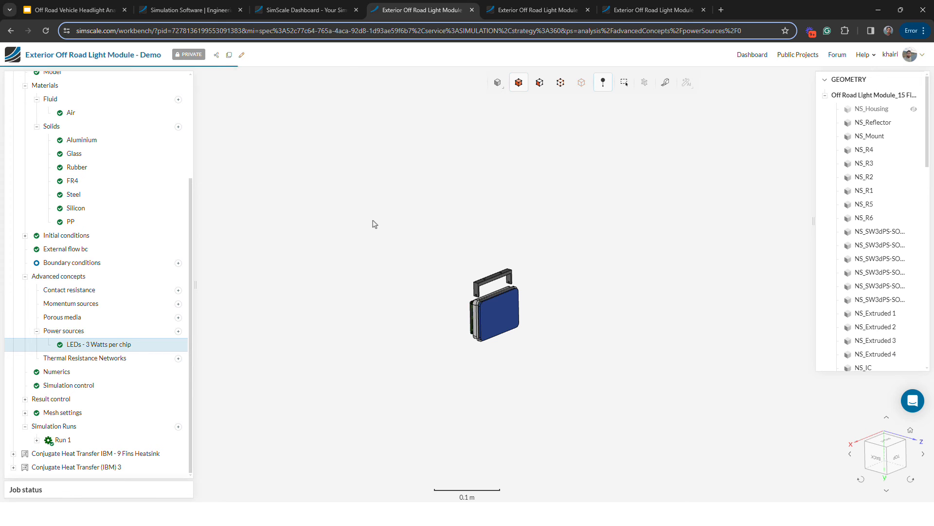
scroll(119, 348, "down", 3)
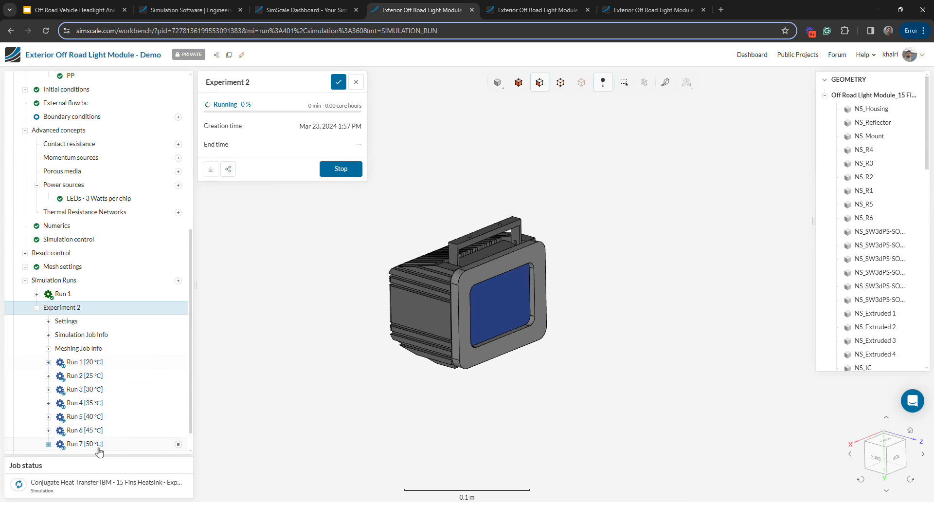
scroll(106, 424, "up", 4)
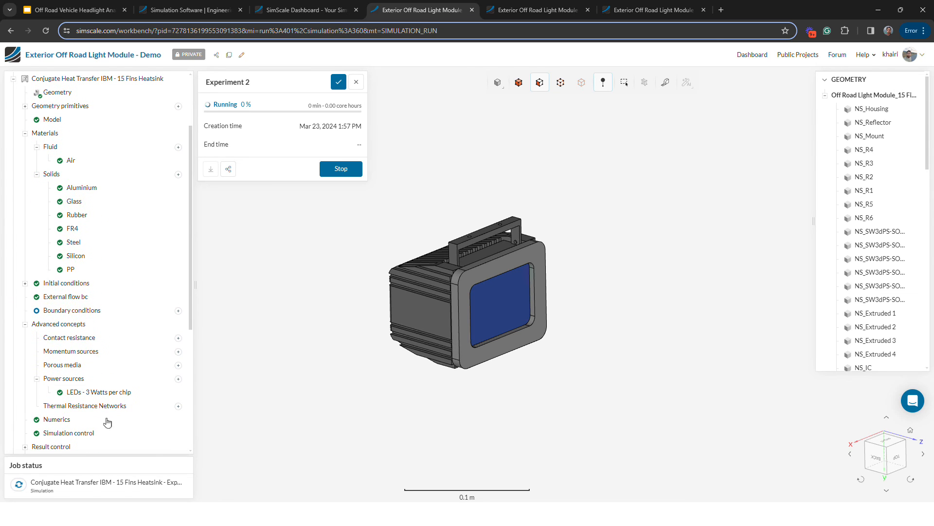
left_click(339, 83)
scroll(97, 180, "up", 2)
left_click(14, 173)
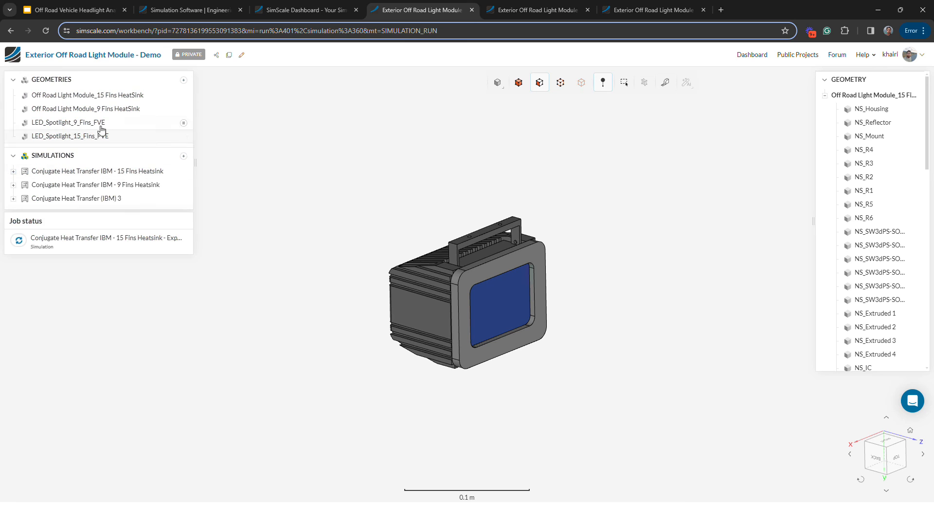
left_click_drag(331, 219, 334, 276)
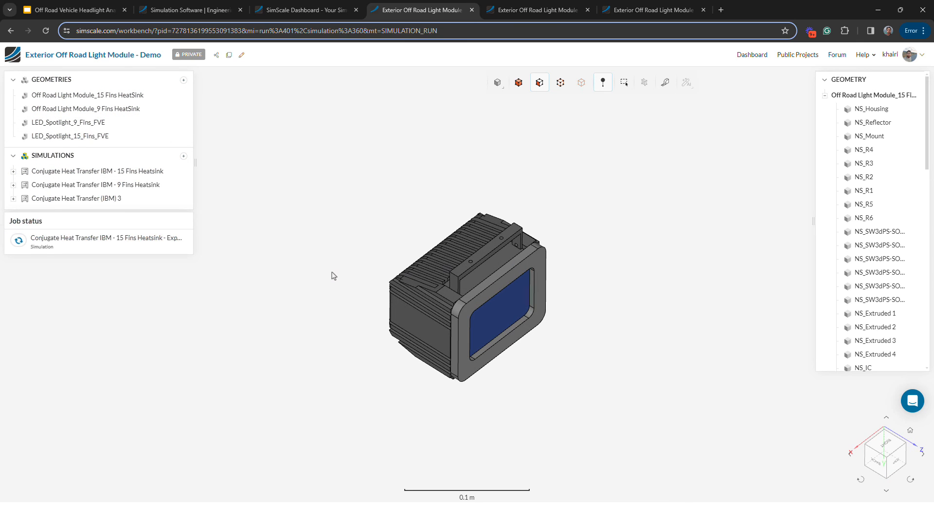
Step: Duplicate the Conjugate Heat Transfer IBM - 15 Fins Heatsink simulation in the project tree
left_click(183, 155)
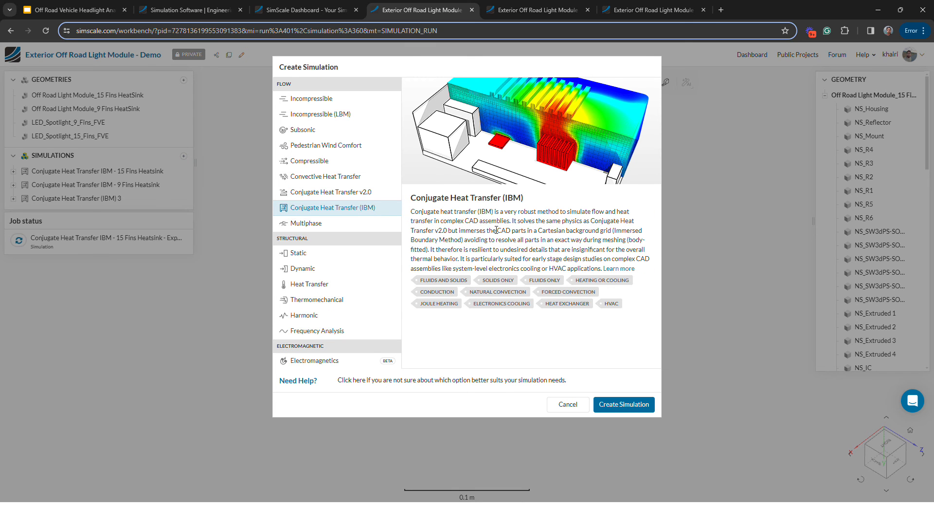
left_click(576, 410)
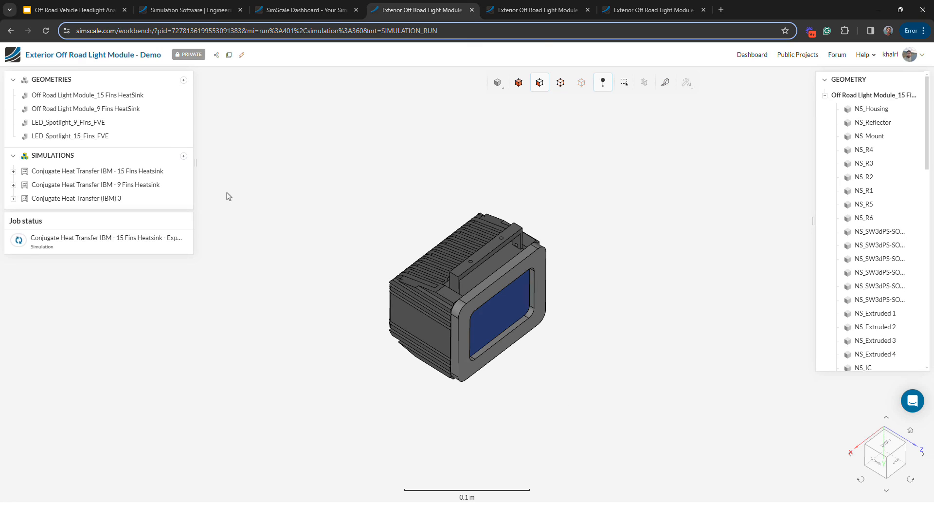
left_click(183, 172)
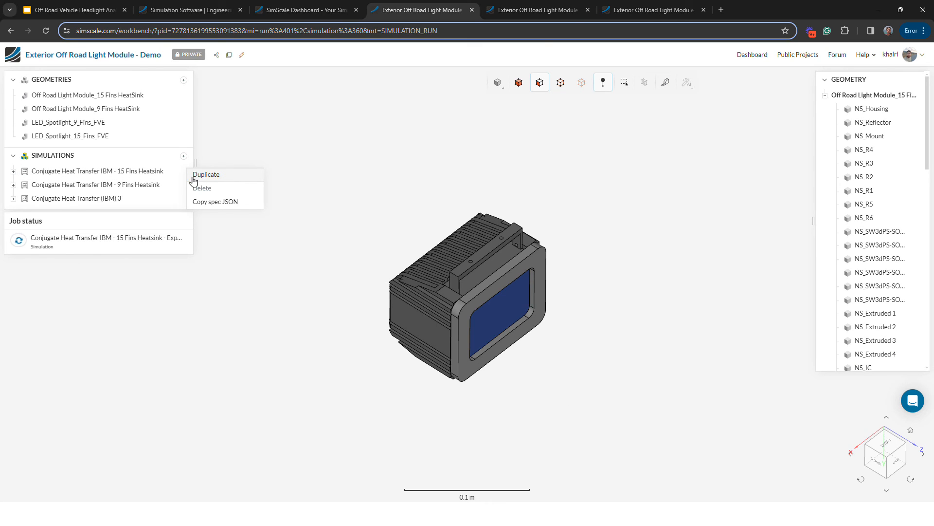
left_click(13, 172)
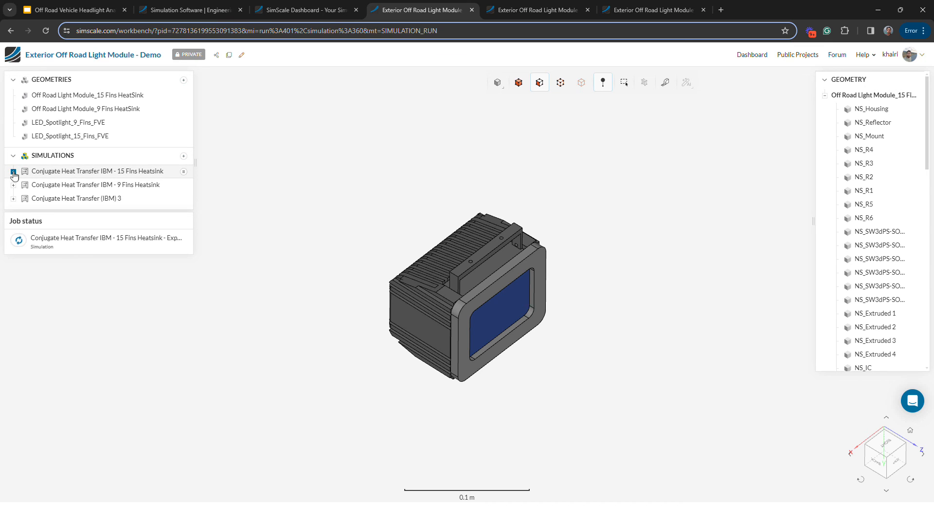
left_click(13, 173)
left_click(179, 174)
left_click(202, 176)
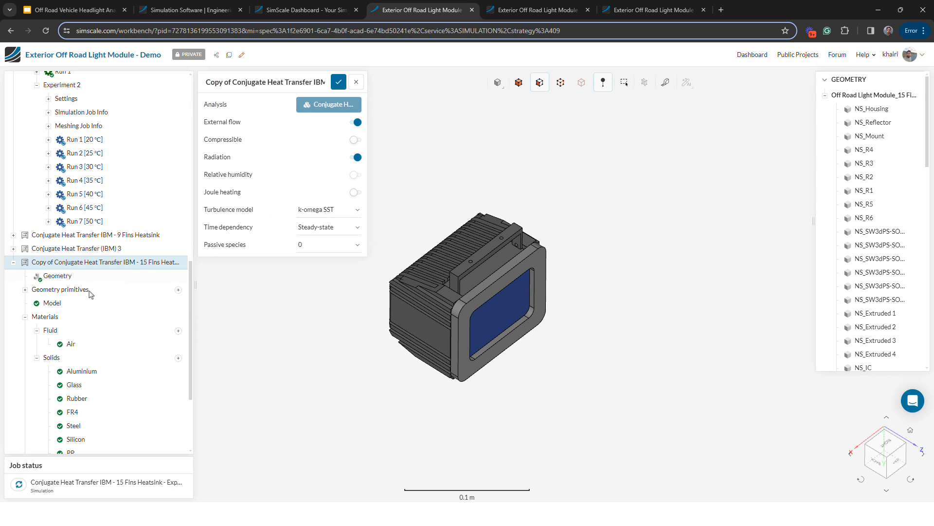
Step: Swap the copied simulation's geometry to Off Road Light Module_9 Fins HeatSink and apply the change
scroll(70, 286, "down", 3)
left_click(68, 144)
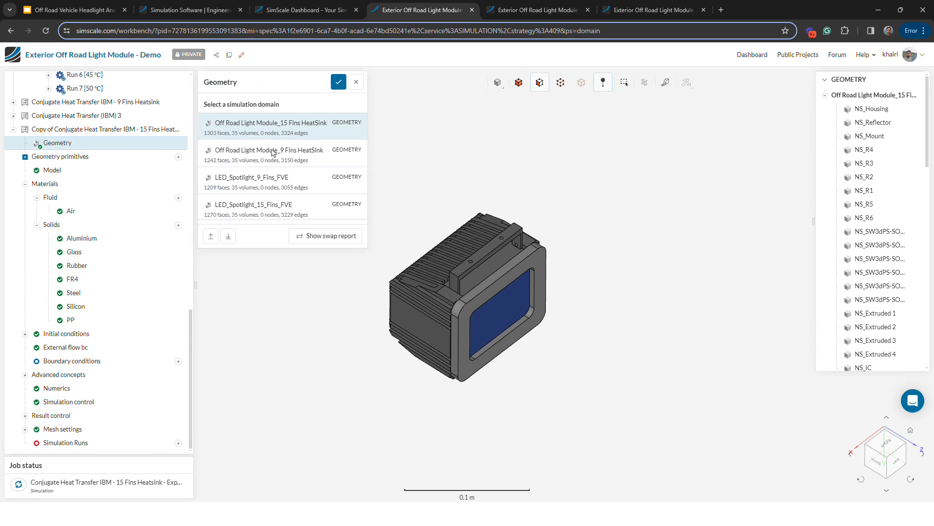
left_click(286, 156)
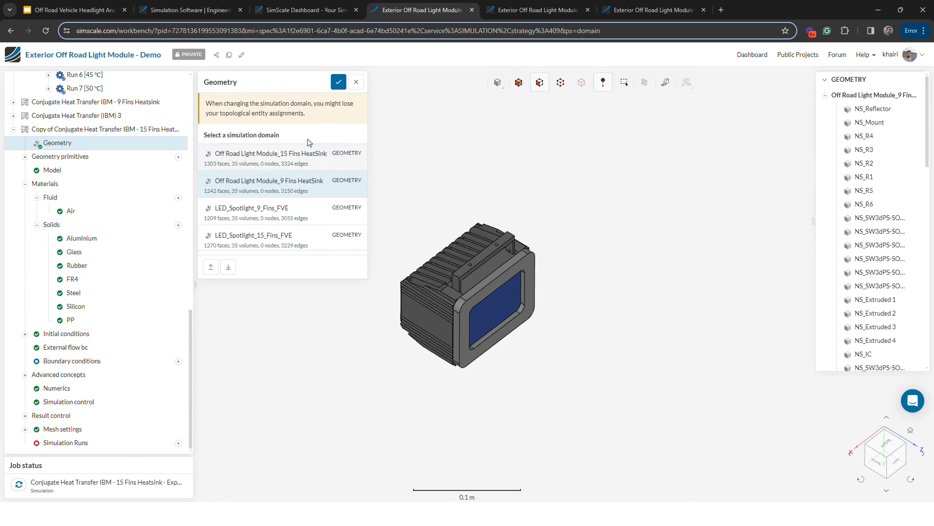
left_click(338, 82)
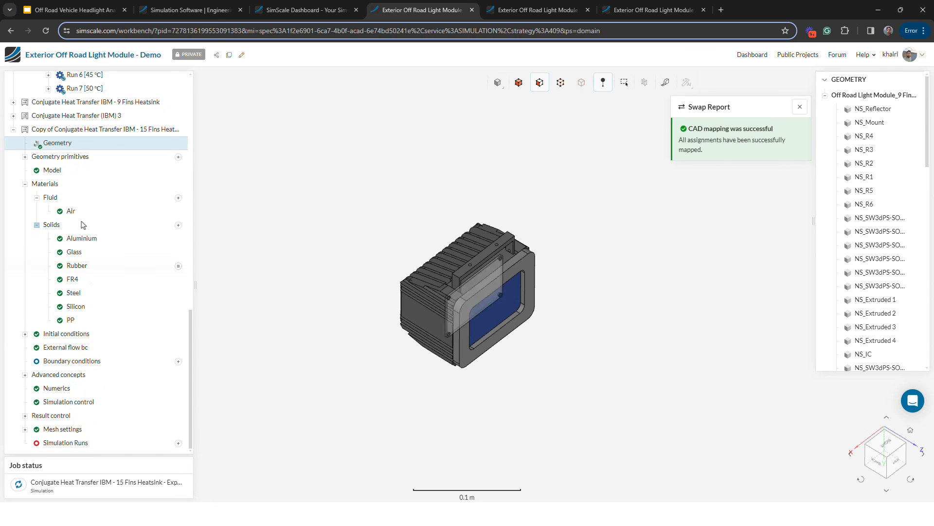
Step: Expand the copied simulation's advanced concepts, start its parametric ambient-temperature runs as Experiment 1, and close the run details
left_click(63, 375)
scroll(63, 377, "down", 2)
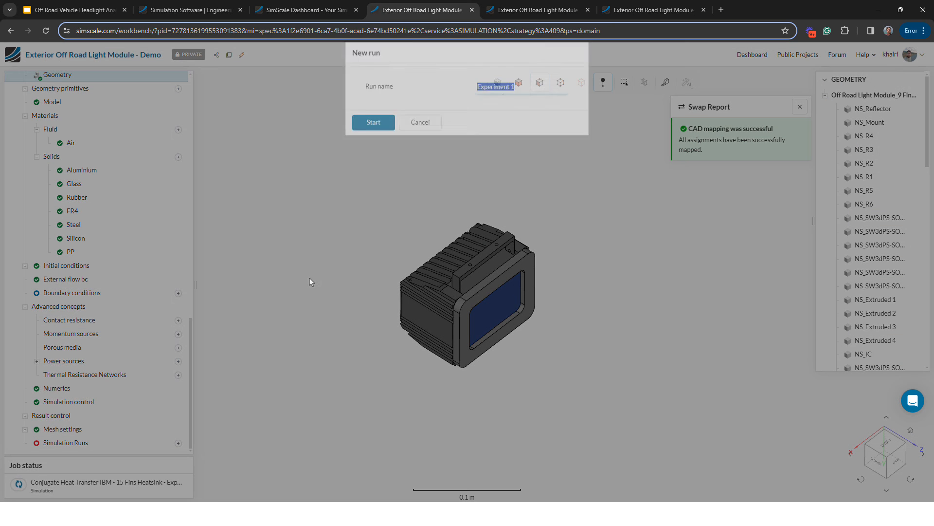
left_click(361, 184)
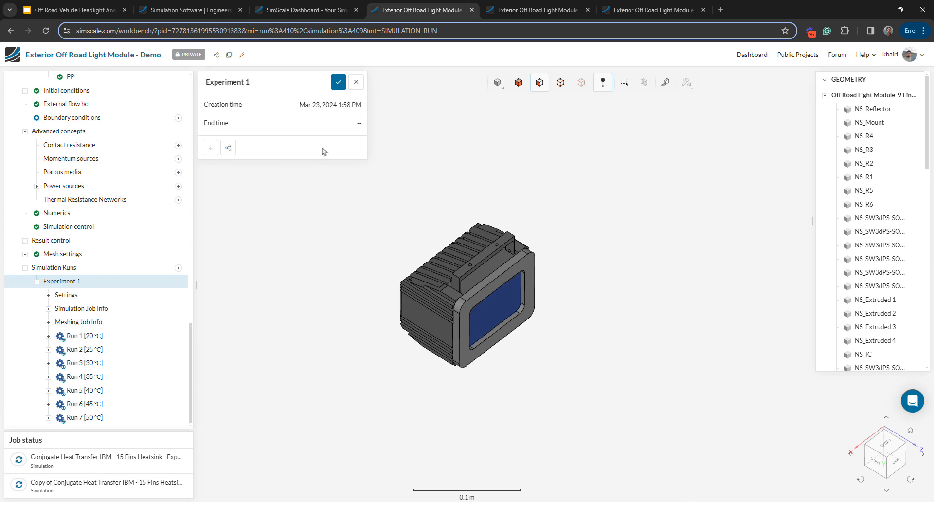
left_click(332, 85)
left_click_drag(363, 177, 363, 165)
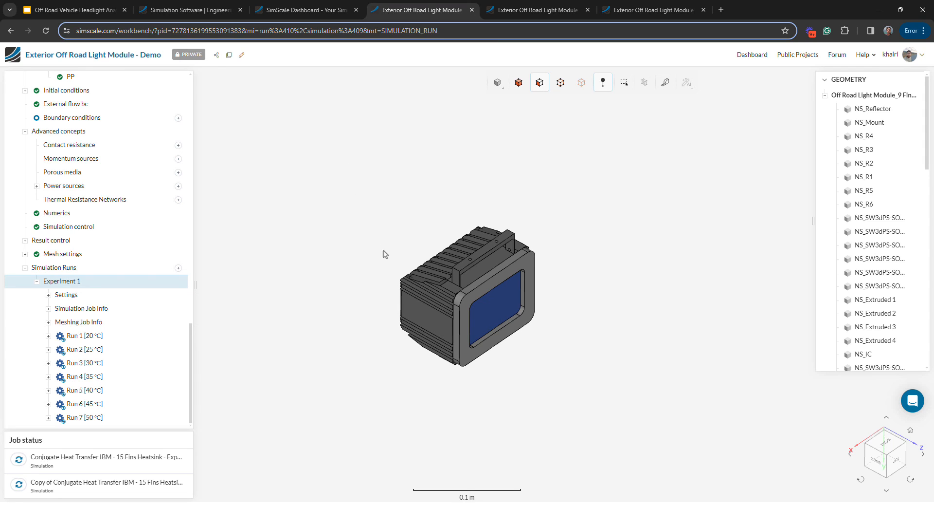
right_click_drag(386, 255, 382, 235)
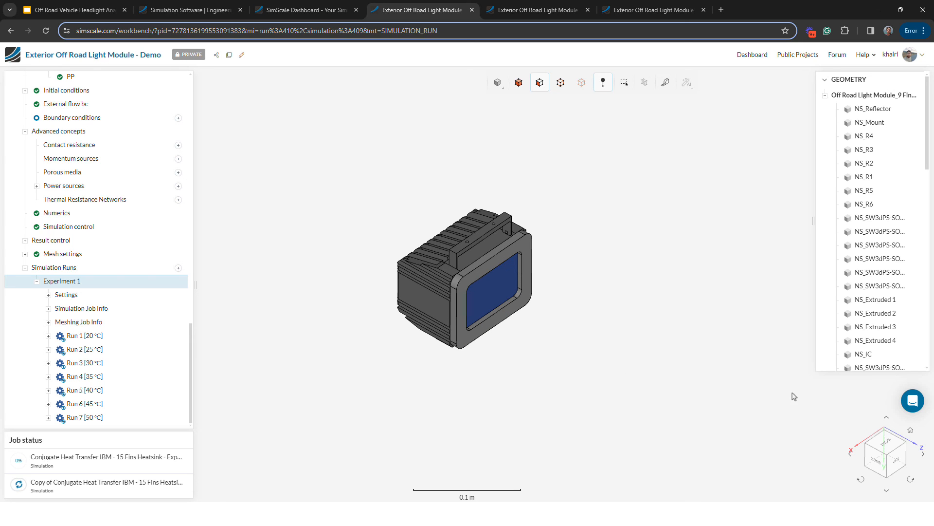
Step: Open the SimScale support chat and begin a new message with "Hi"
left_click(913, 400)
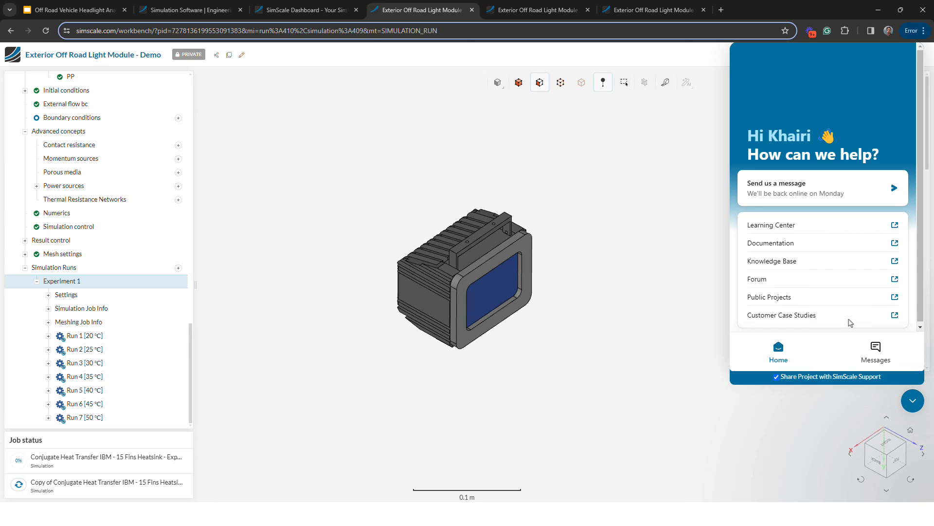
left_click(809, 196)
type("Hi")
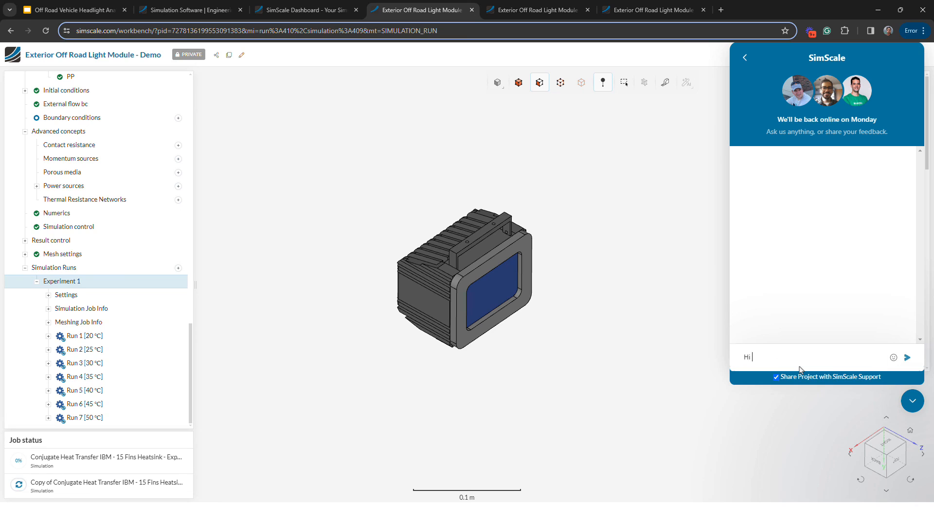